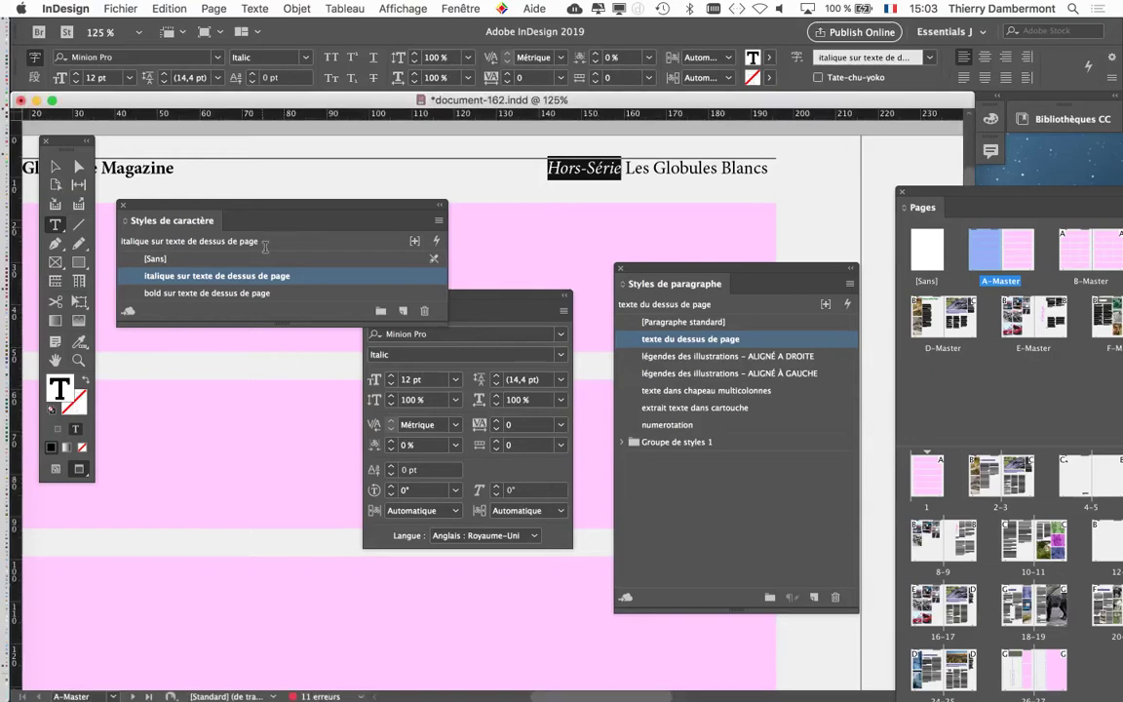
Step: Close the Styles de caractère panel and switch to Normal mode so A-Master guides and frame edges show
left_click(123, 205)
left_click(55, 167)
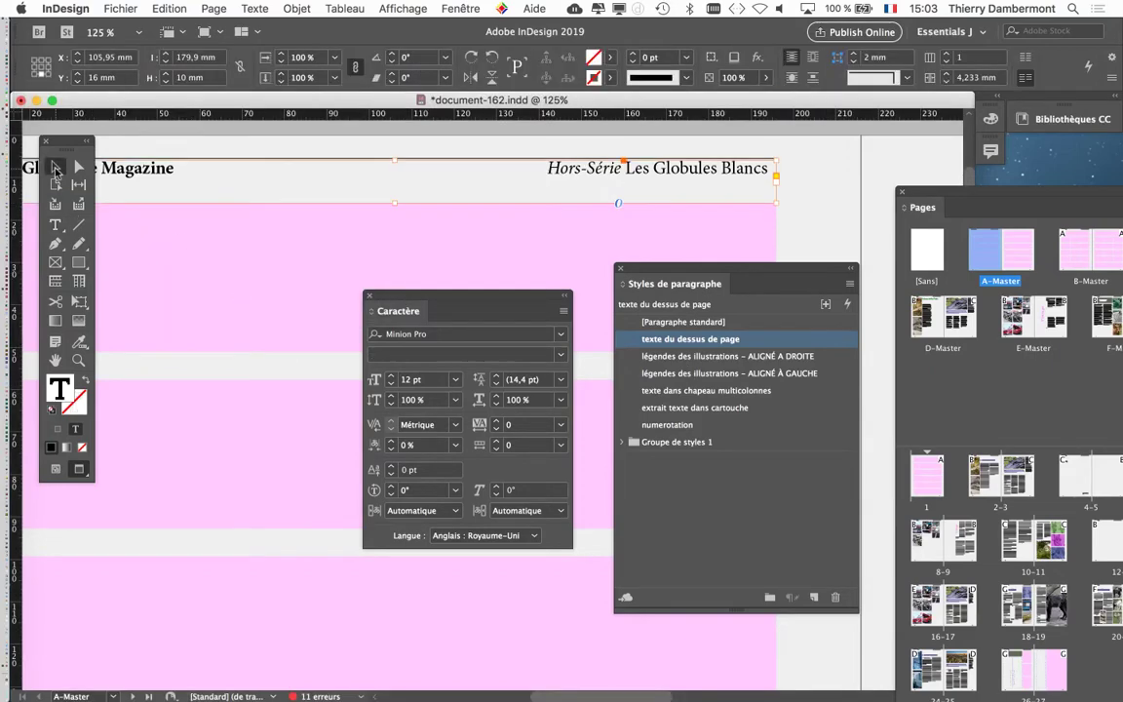
scroll(275, 283, "down", 1)
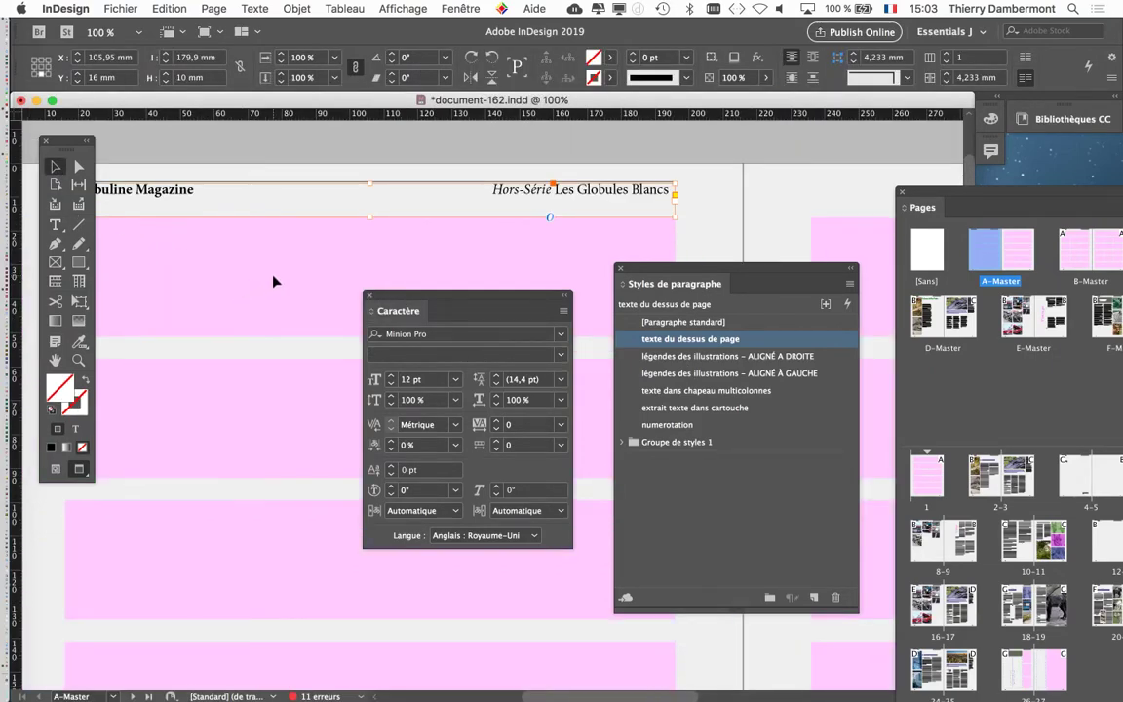
scroll(274, 282, "down", 1)
left_click(54, 472)
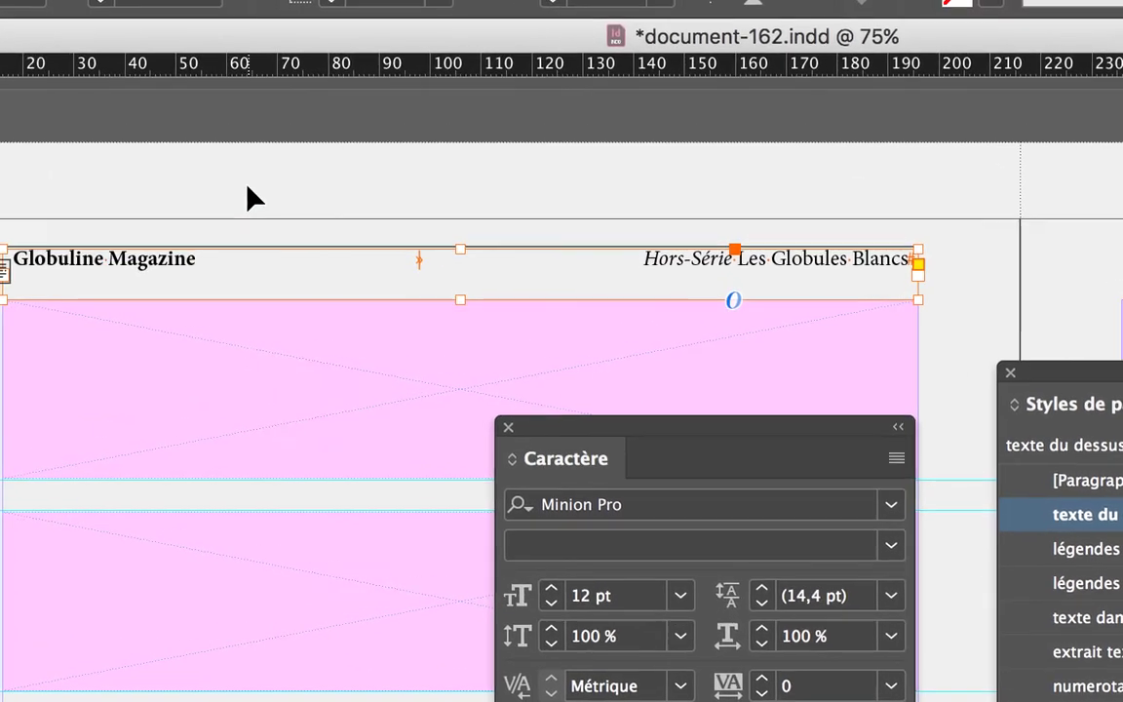
left_click(249, 198)
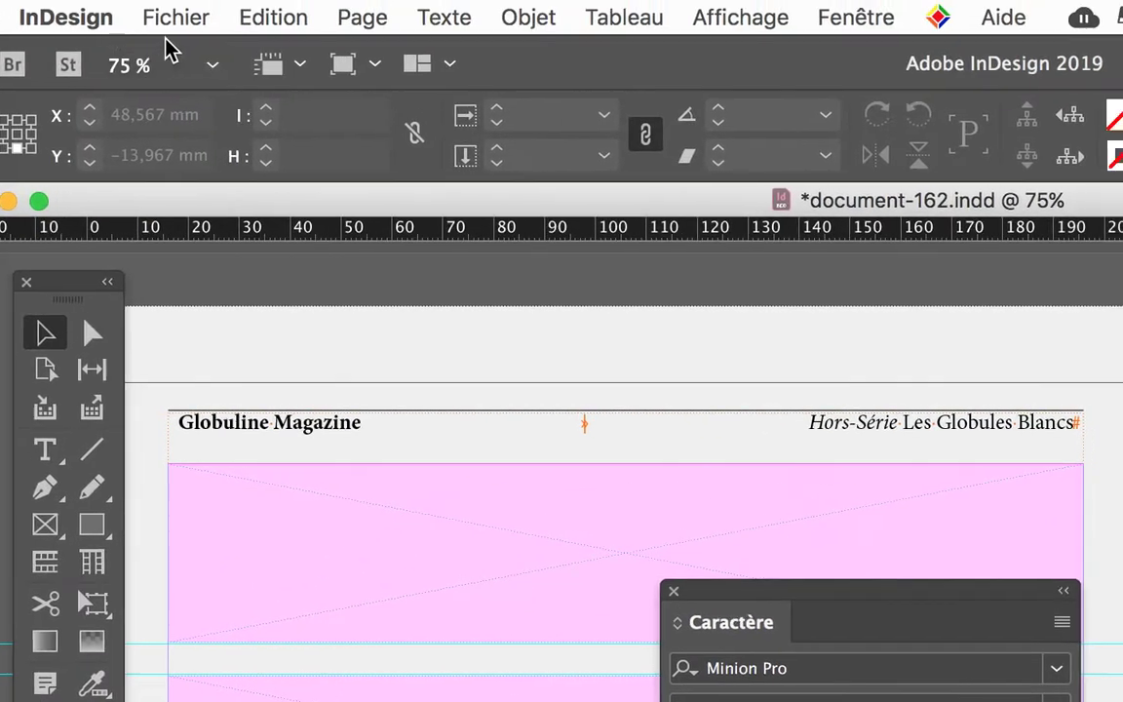
Step: Save the magazine as document-163.indd, changing the version number from 162 to 163
left_click(166, 29)
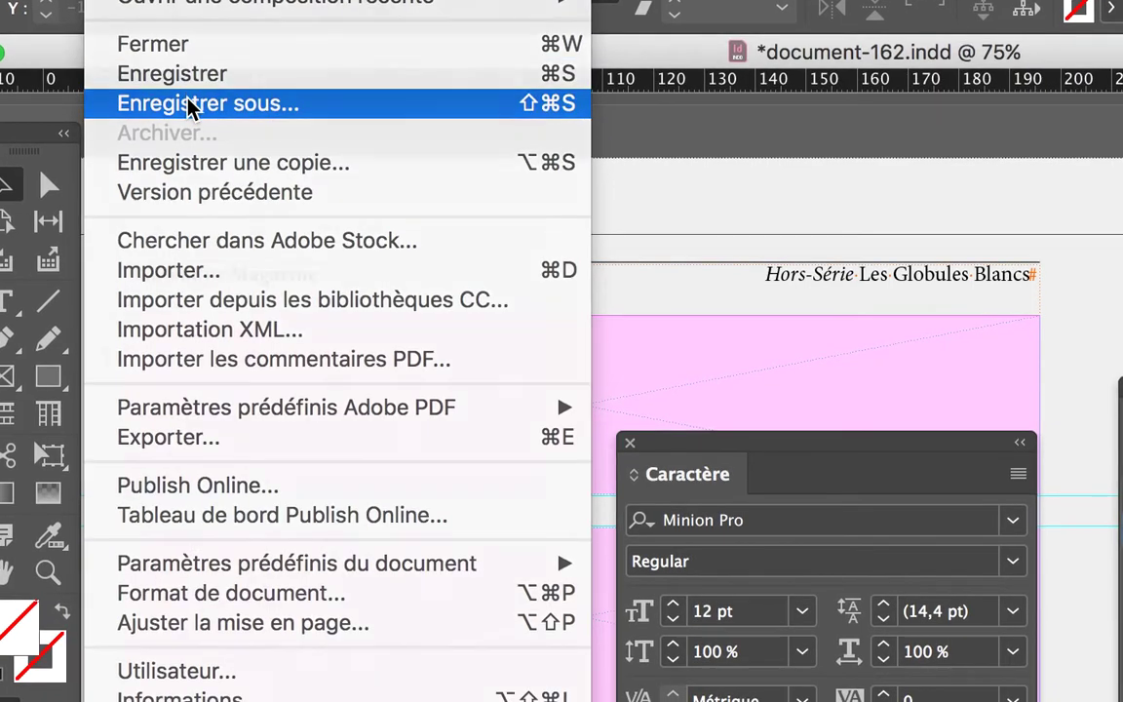
left_click(192, 108)
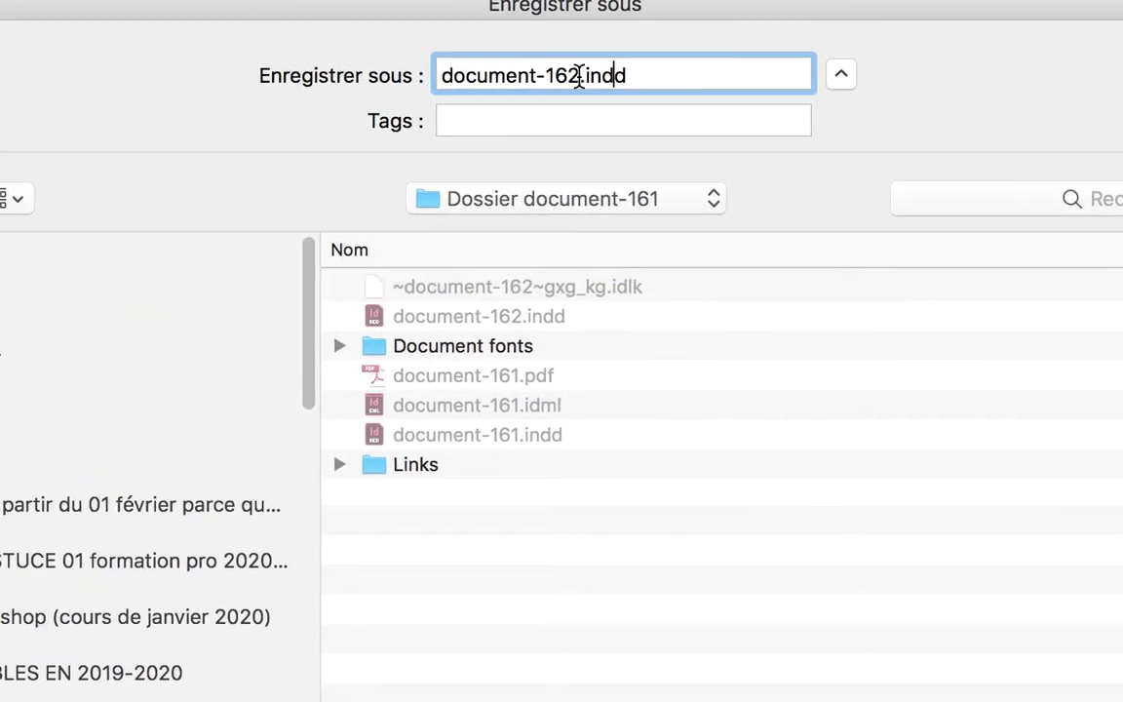
left_click_drag(572, 76, 565, 75)
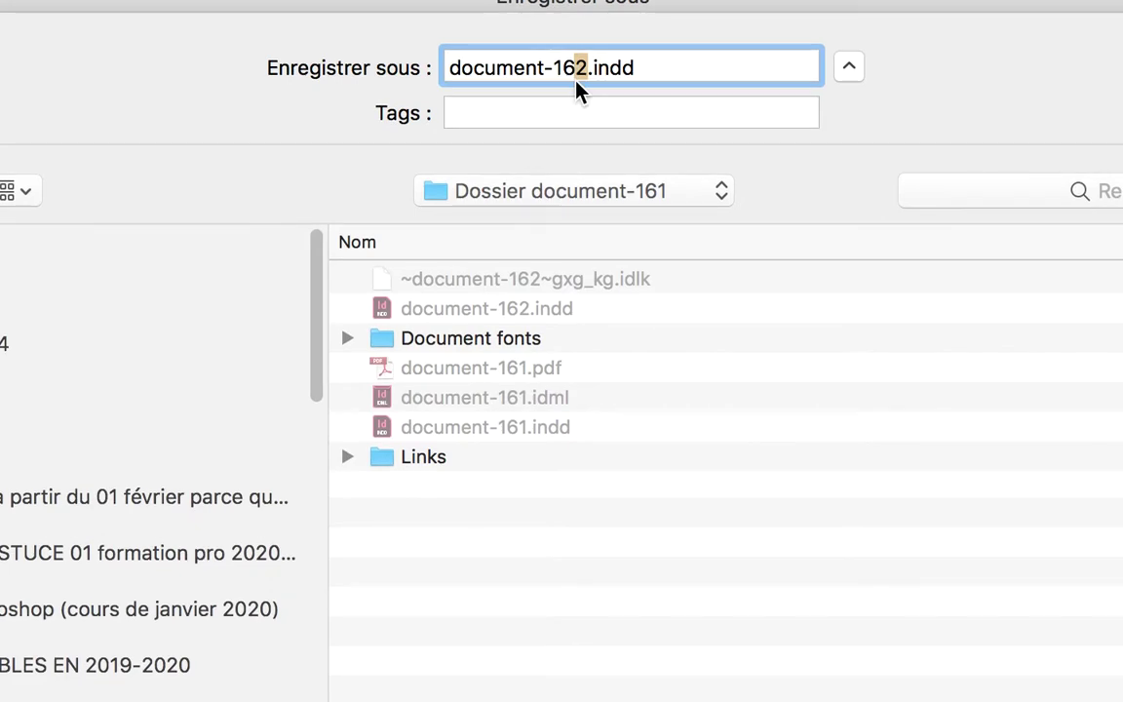
type("3")
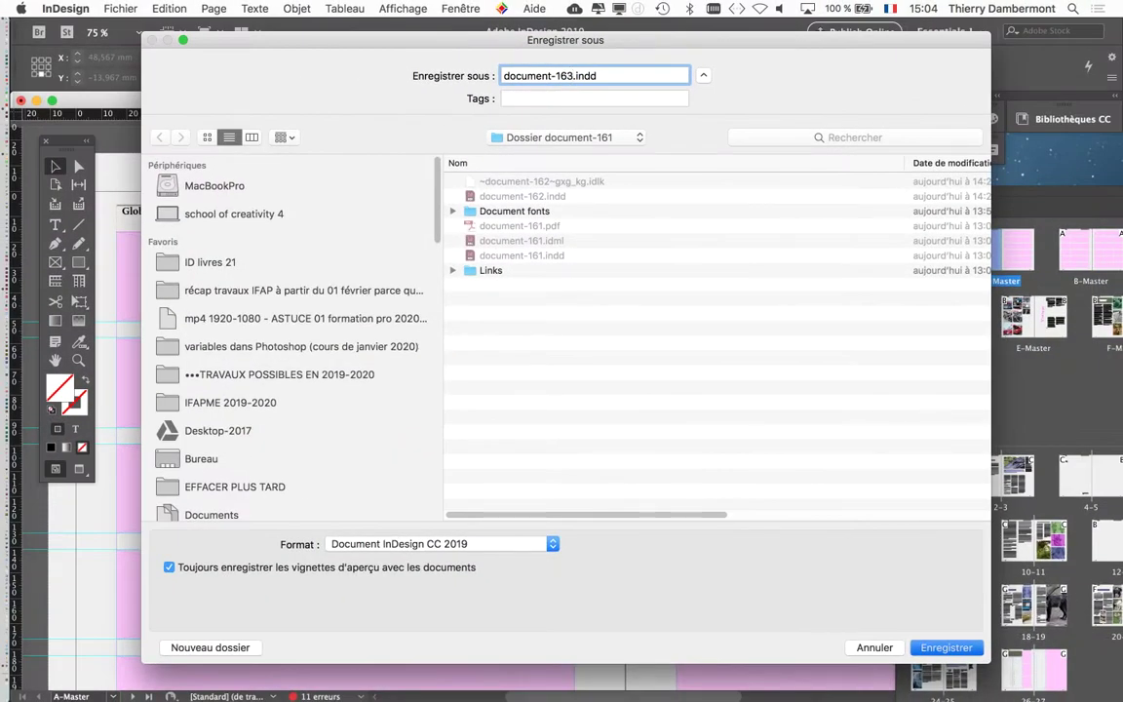
key("Return")
Step: Close the Styles de paragraphe and Caractère panels and reposition the Pages panel
key("super+F11")
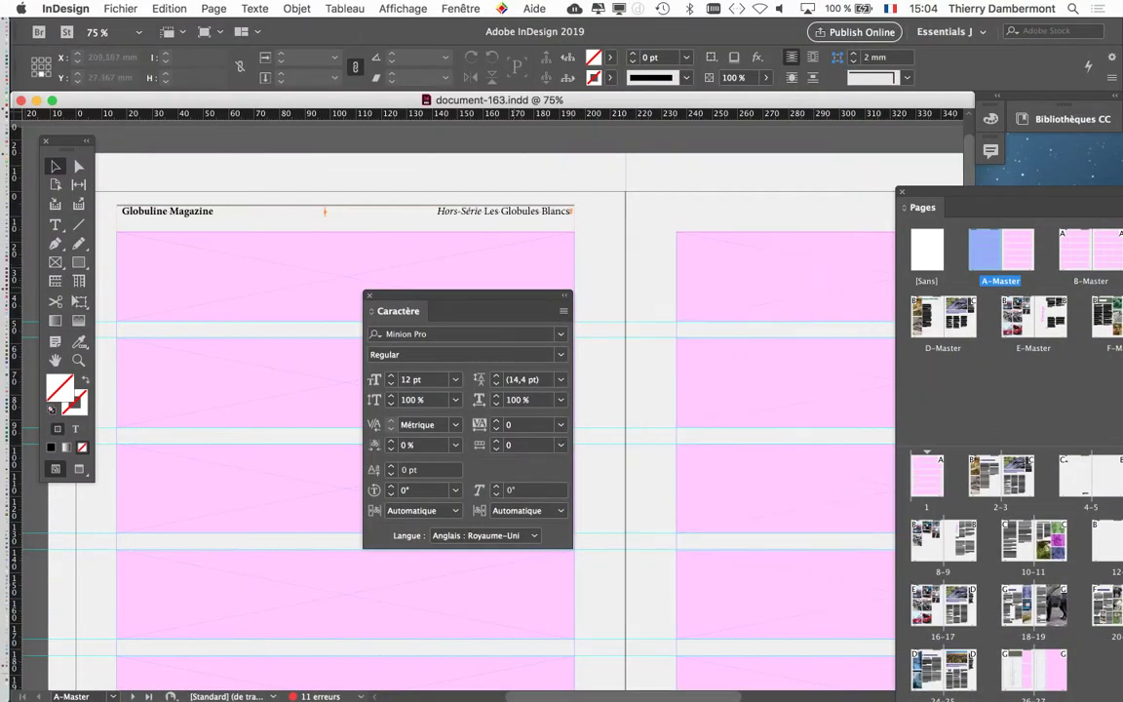
key("super+t")
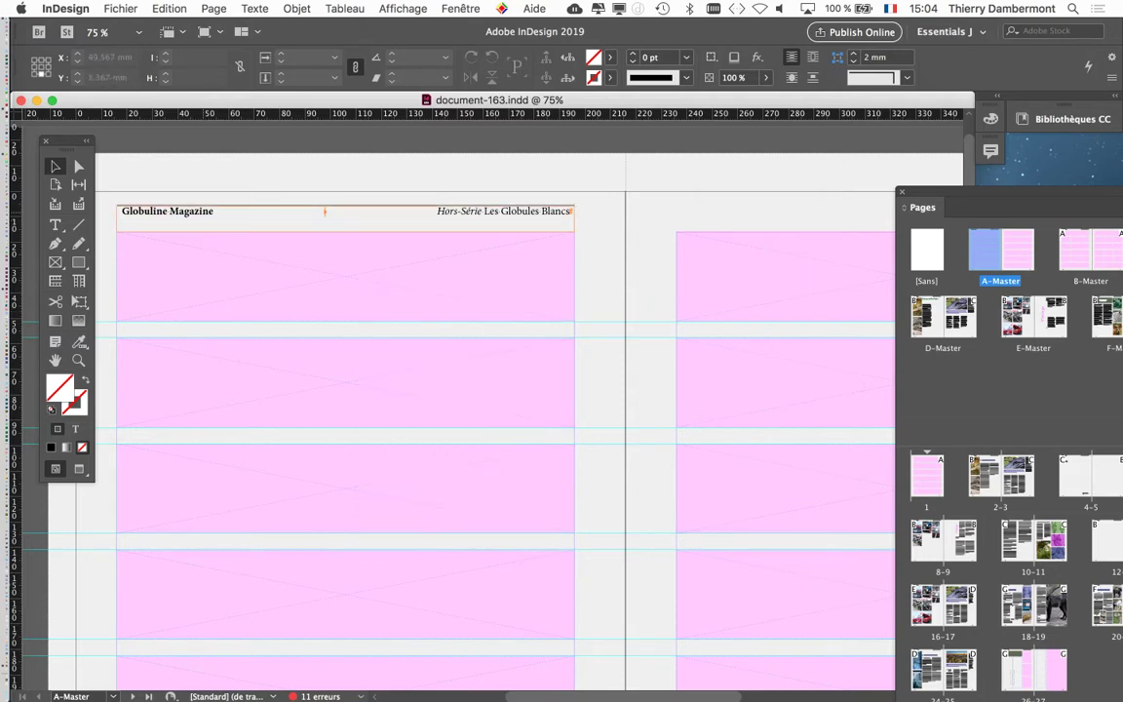
left_click(482, 210)
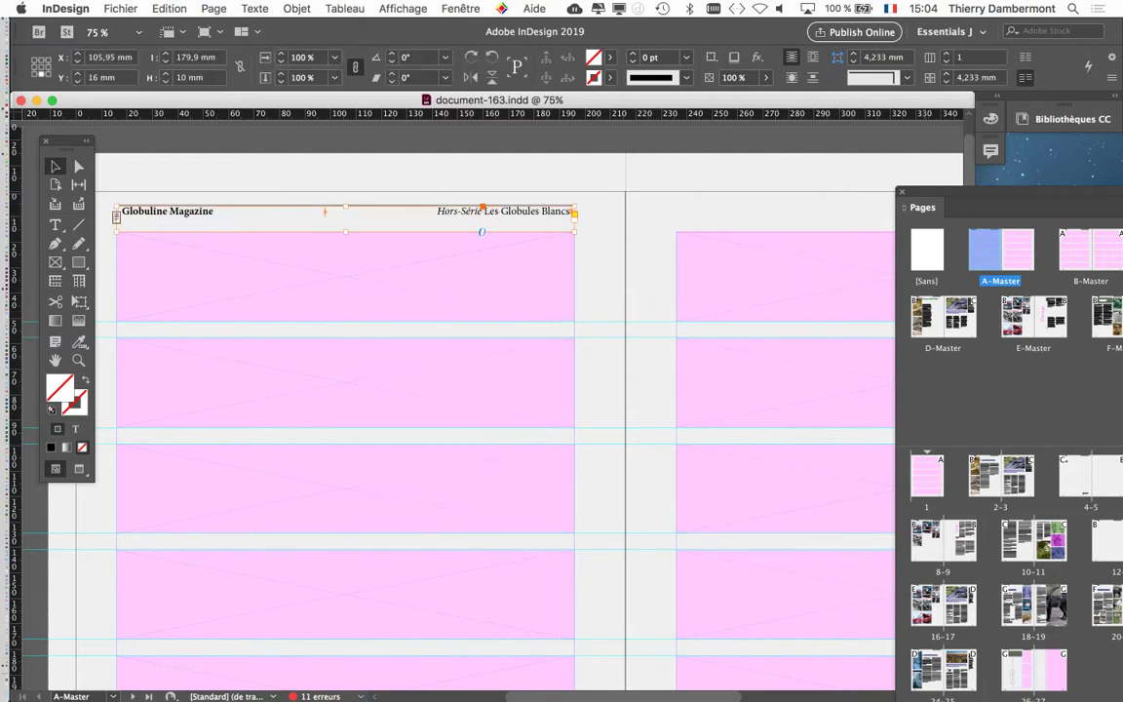
left_click_drag(923, 207, 681, 51)
Step: Display spread 10–11 in Preview mode without guides or frame edges
double_click(790, 385)
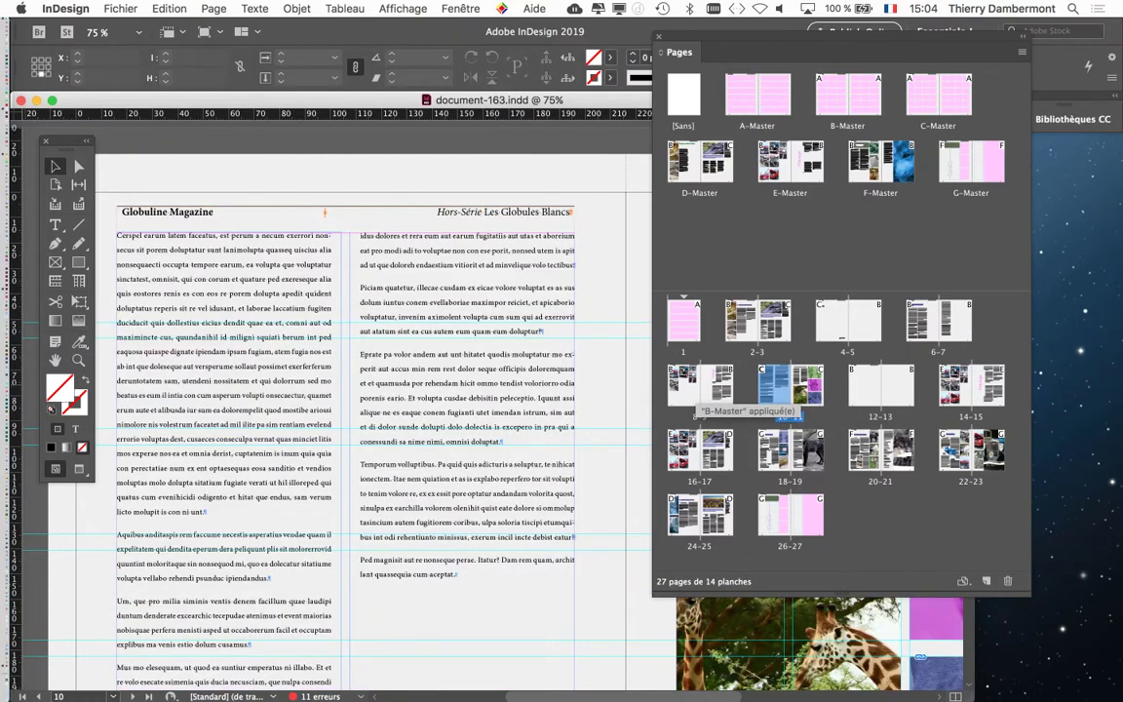
key("w")
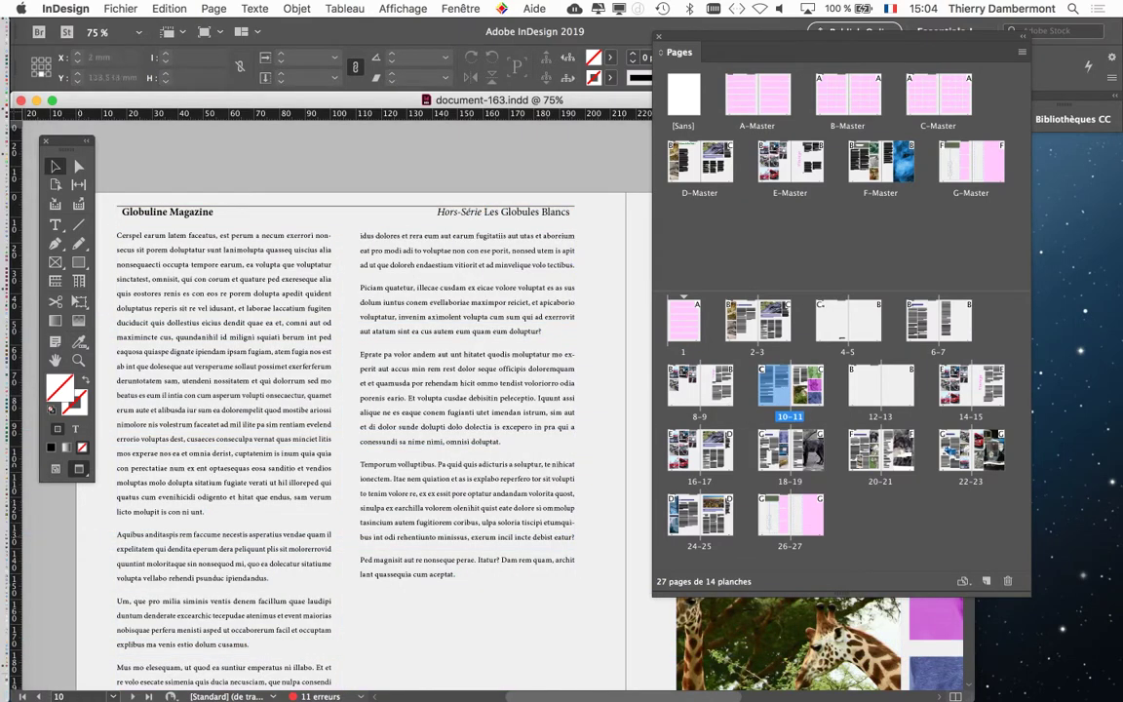
scroll(390, 390, "left", 2)
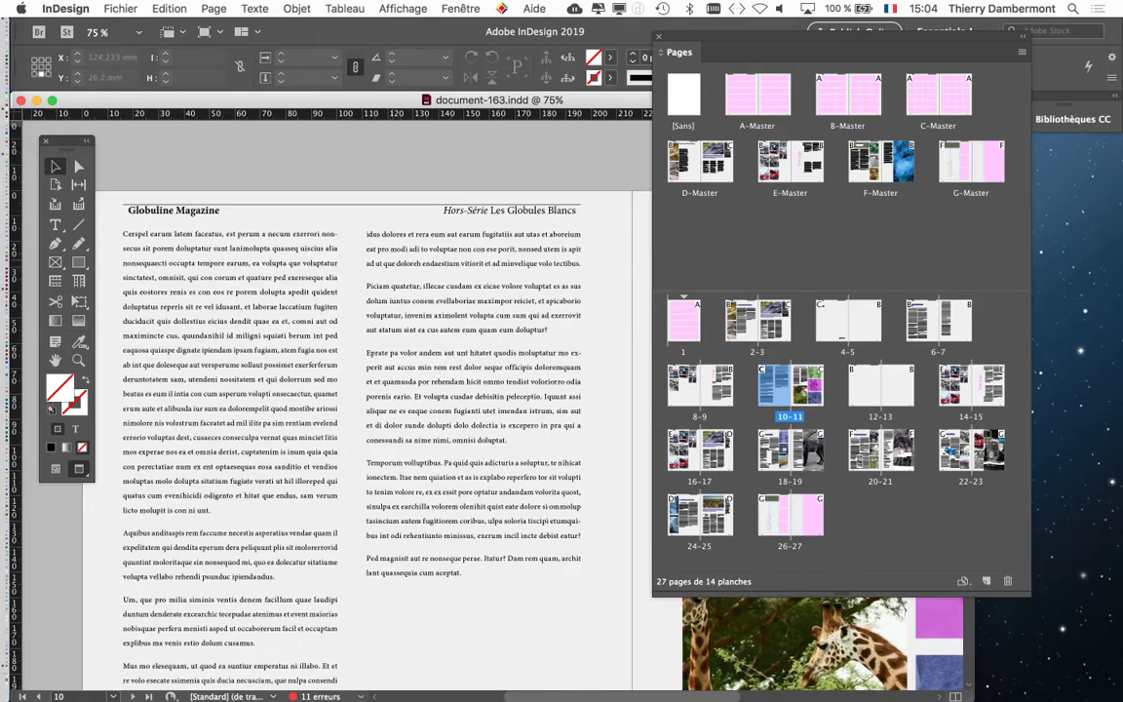
left_click_drag(741, 52, 853, 68)
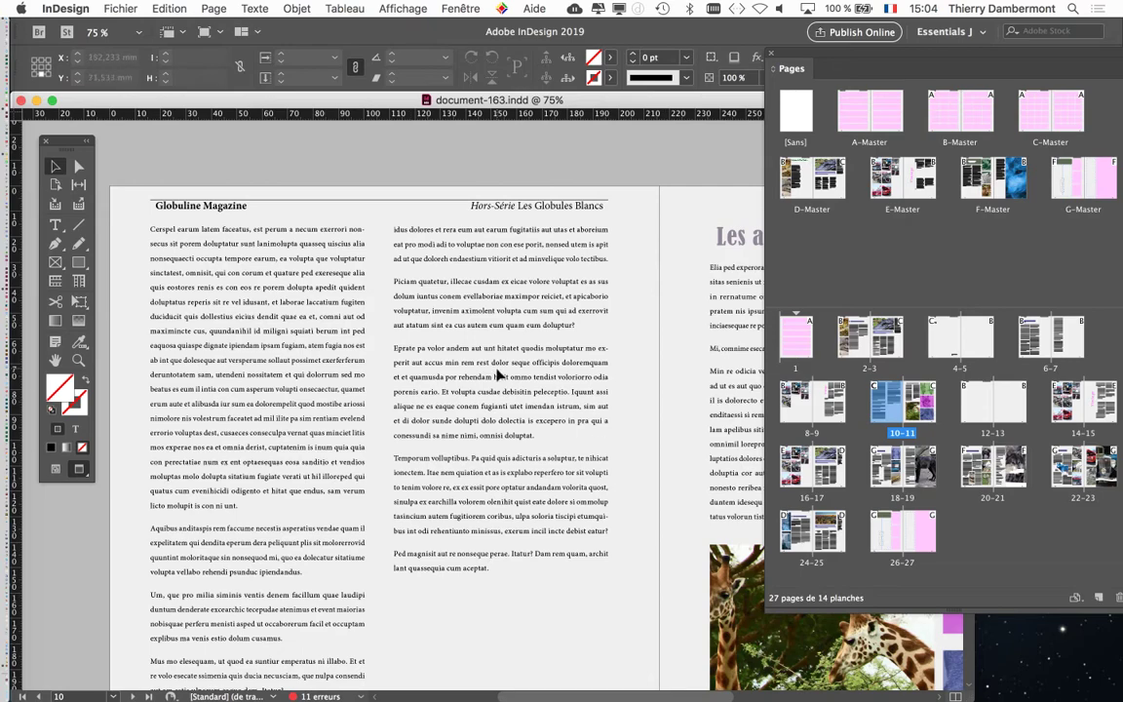
Step: Scroll down past spread 12–13 to the vintage car spread 14–15, briefly zooming out and back
scroll(497, 375, "down", 2)
scroll(413, 353, "down", 3)
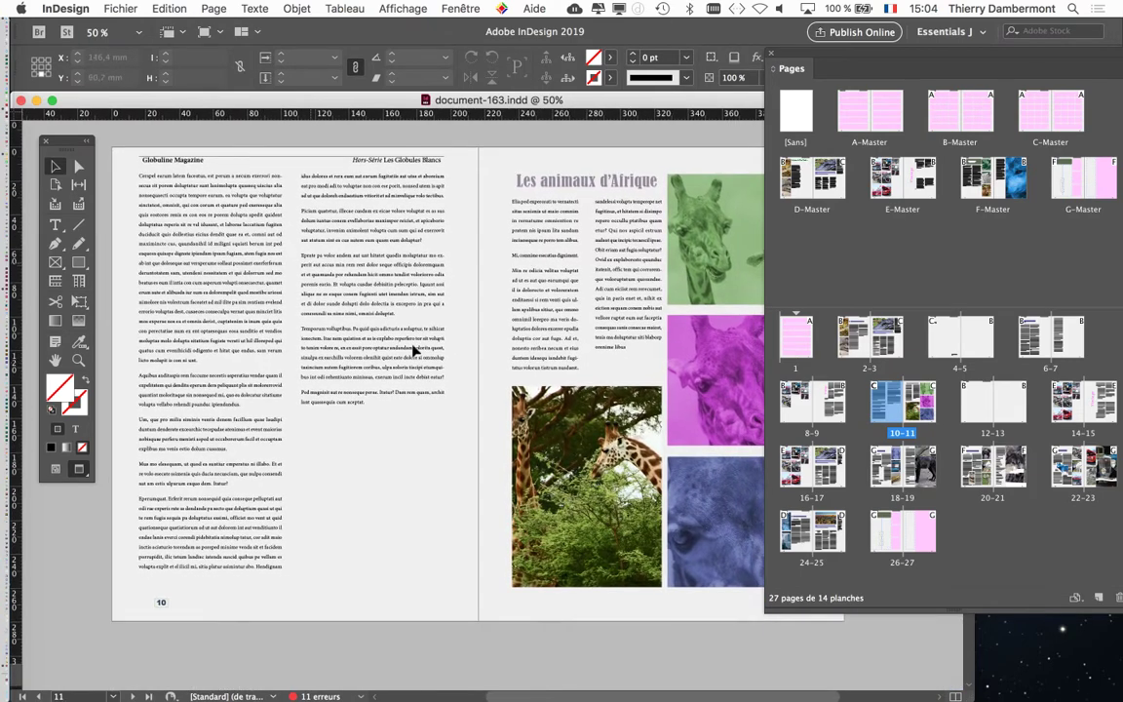
scroll(430, 371, "down", 3)
scroll(430, 370, "down", 5)
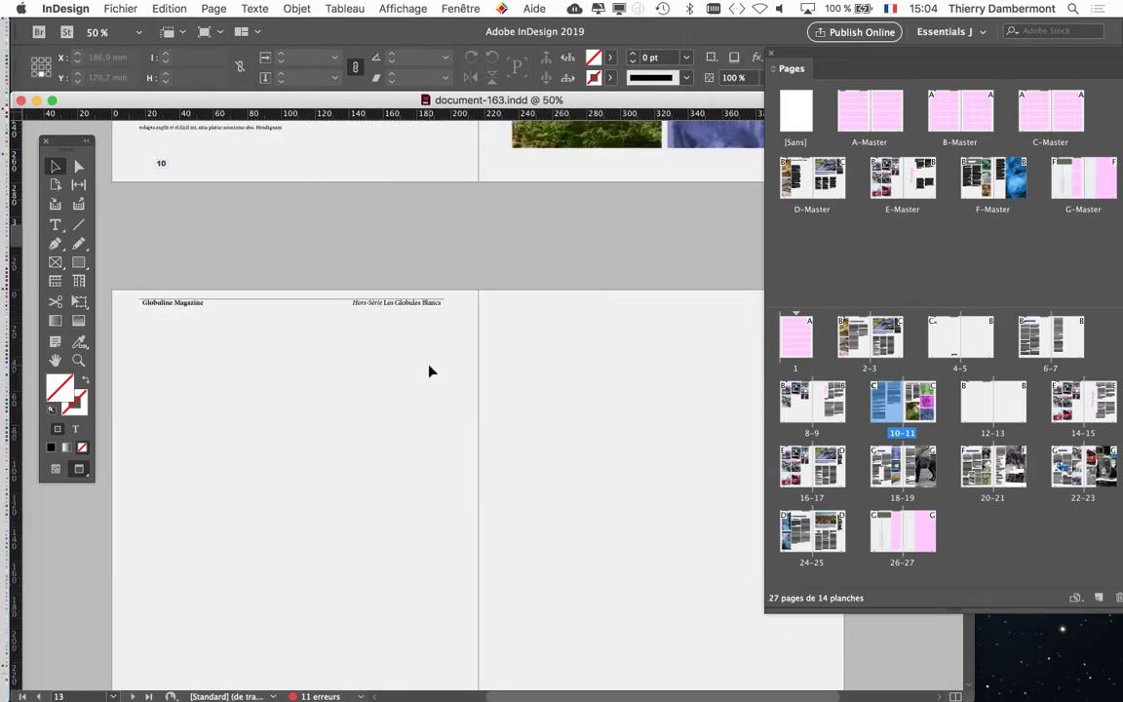
scroll(430, 371, "down", 9)
scroll(430, 370, "down", 1)
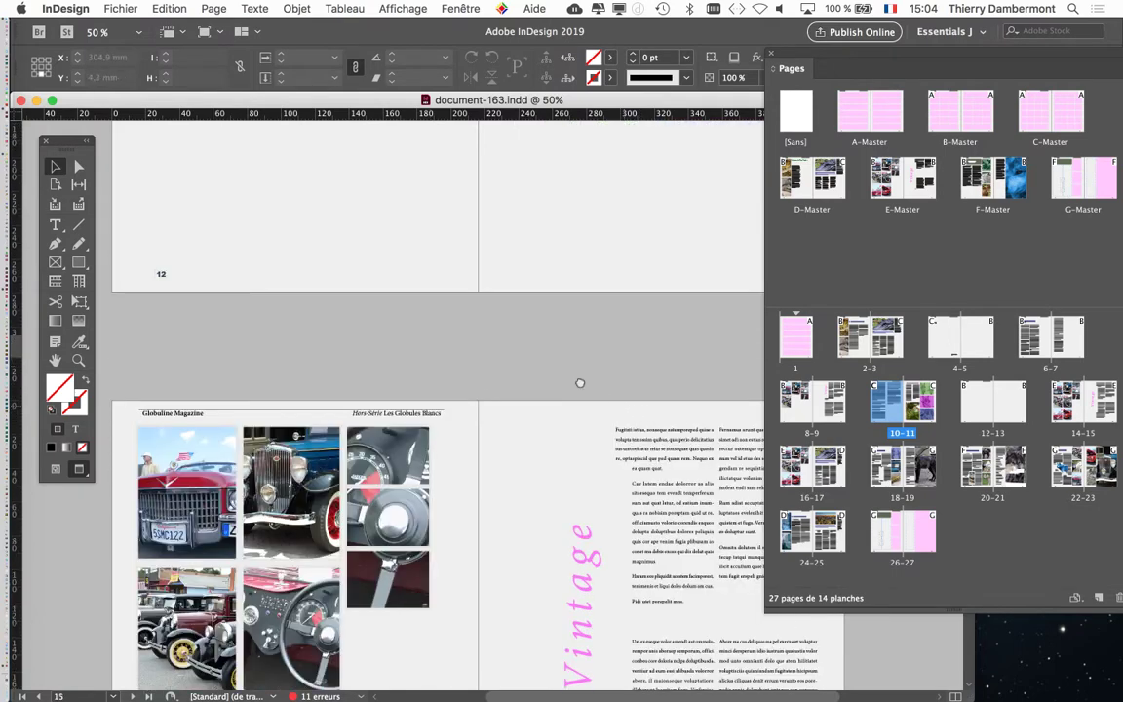
scroll(580, 383, "down", 3)
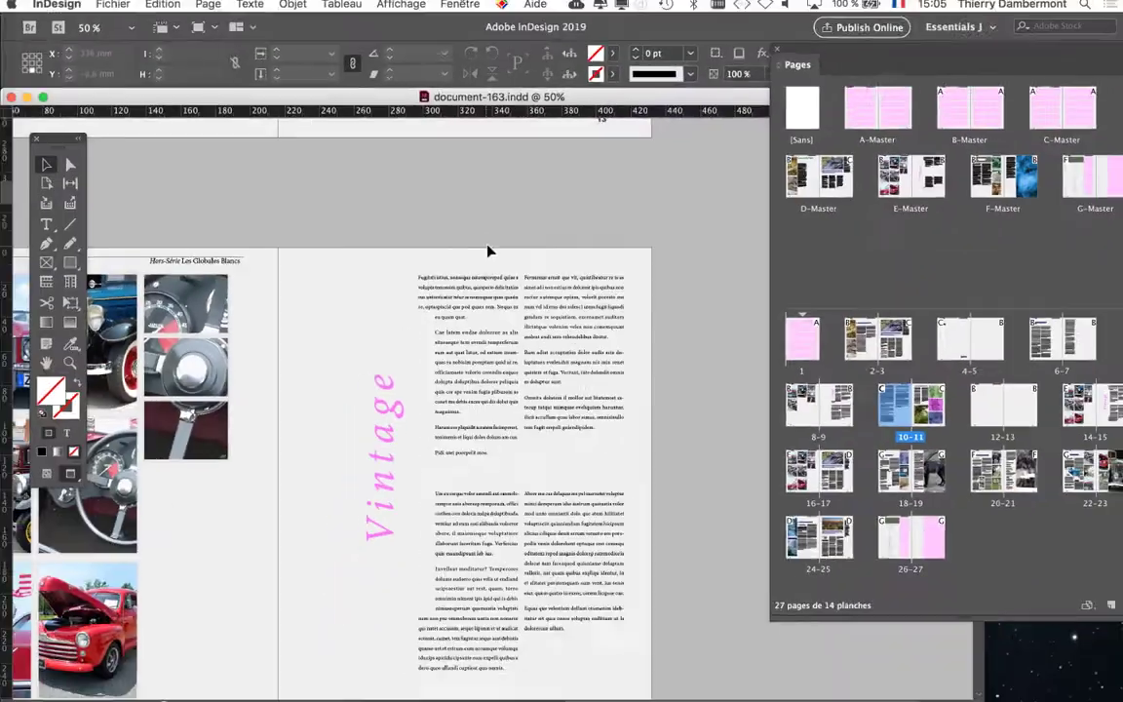
key("super+minus")
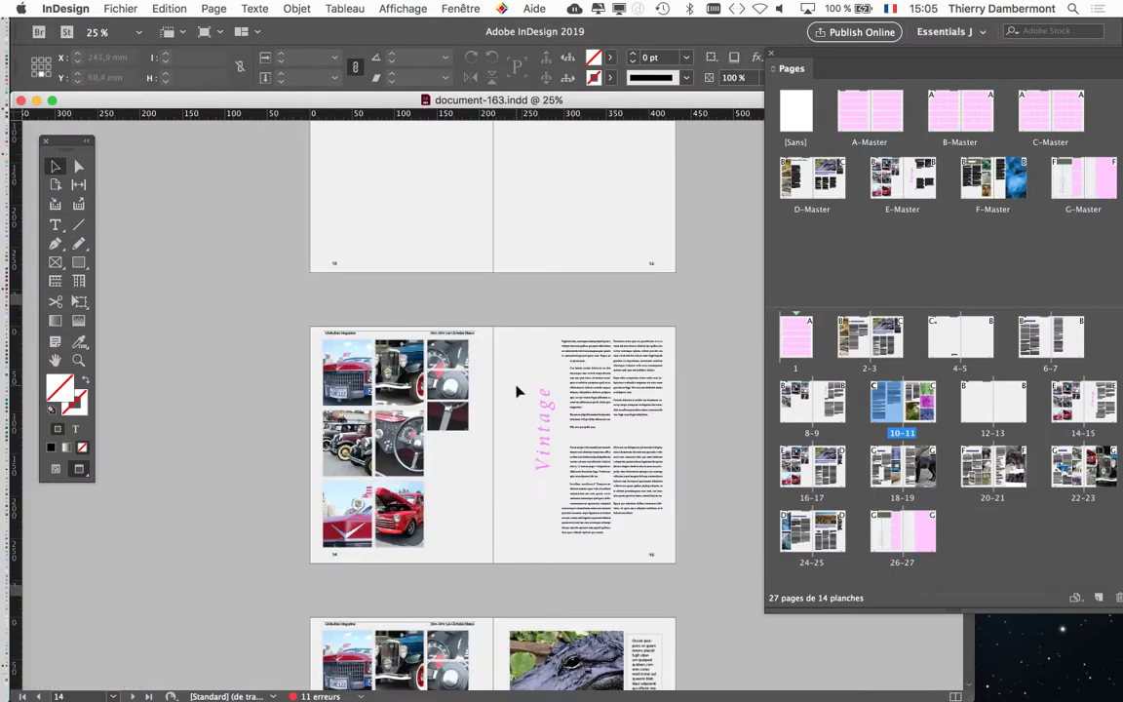
key("super+equal")
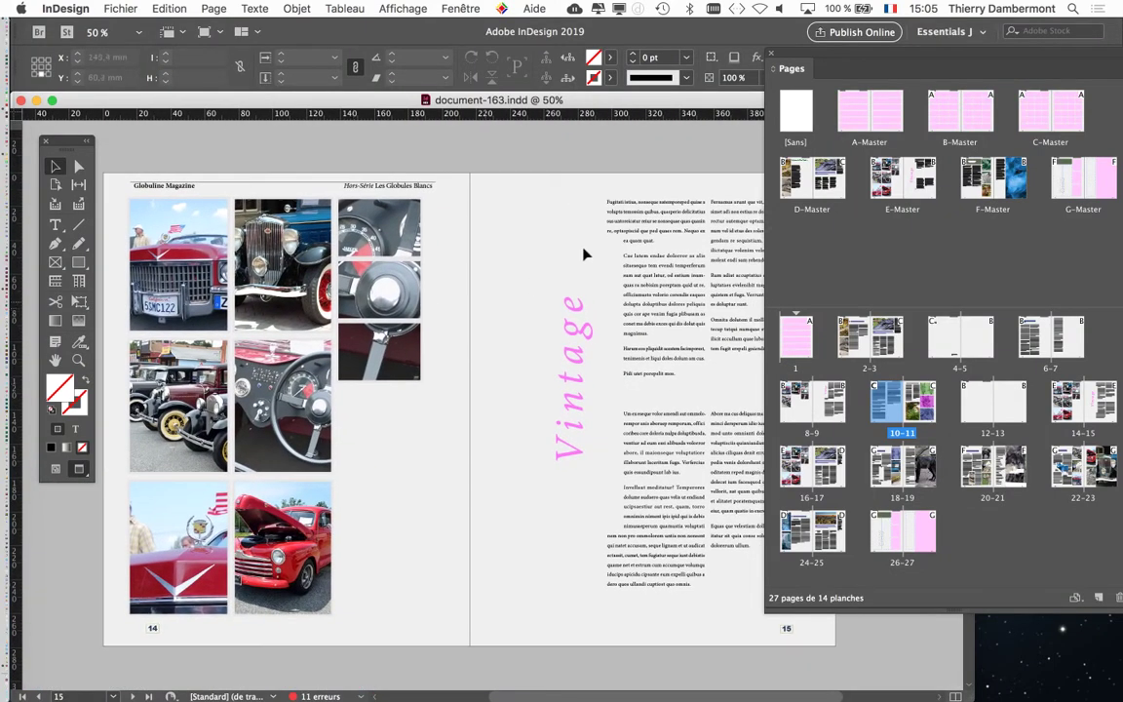
mouse_move(821, 55)
left_mouse_down()
mouse_move(685, 100)
mouse_move(725, 101)
left_mouse_up()
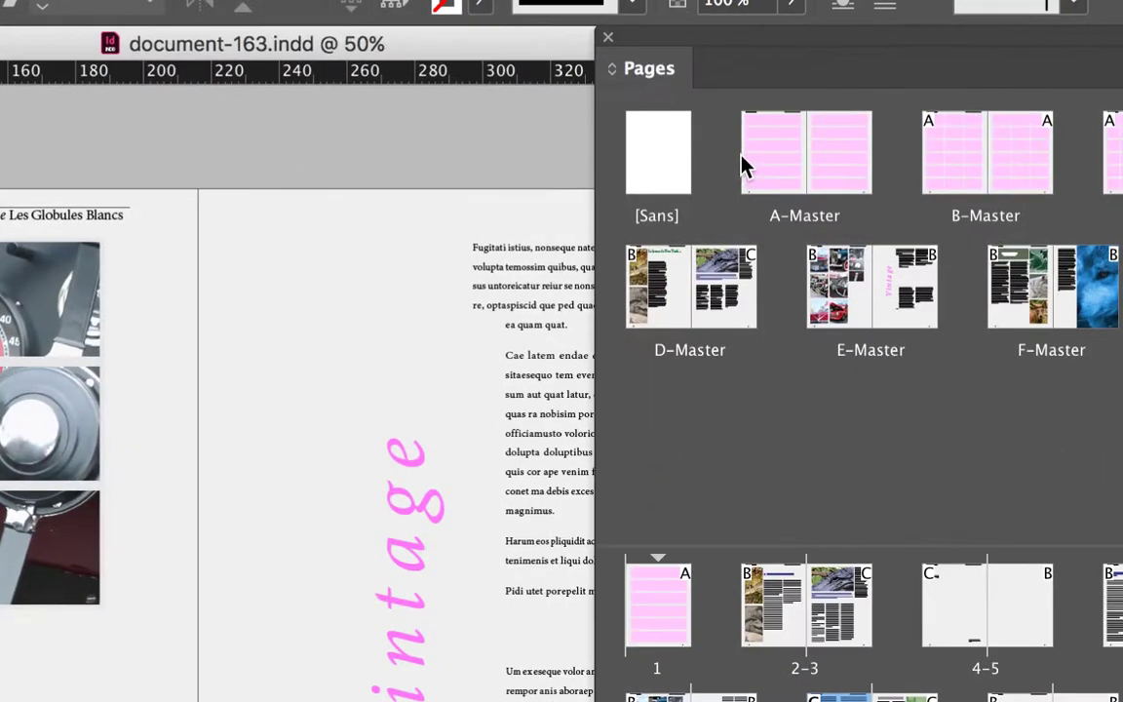
Step: Select A-Master through G-Master together in the Pages panel
left_click(750, 162)
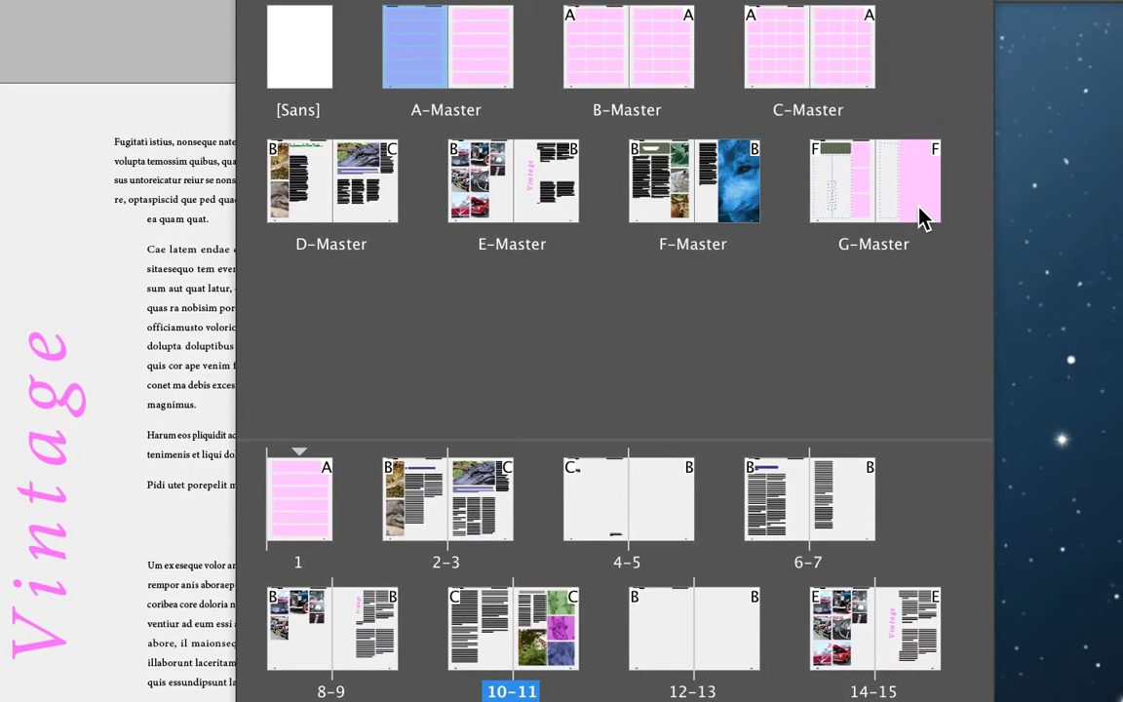
left_click(922, 218, "shift")
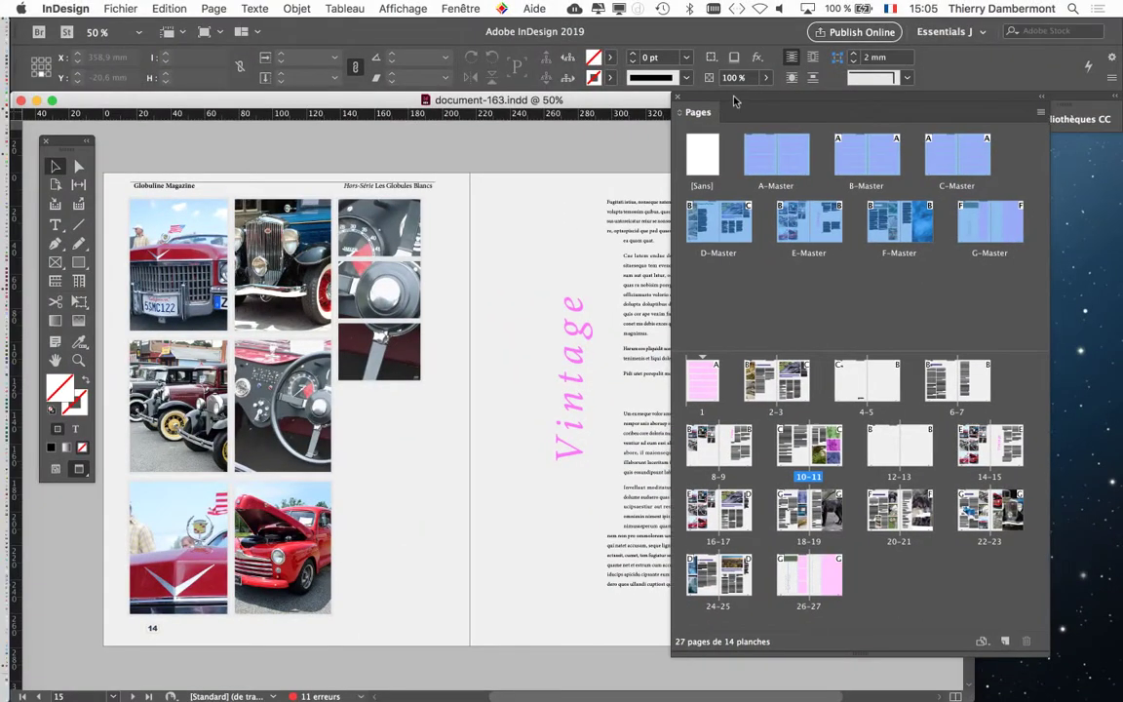
left_click_drag(735, 102, 839, 128)
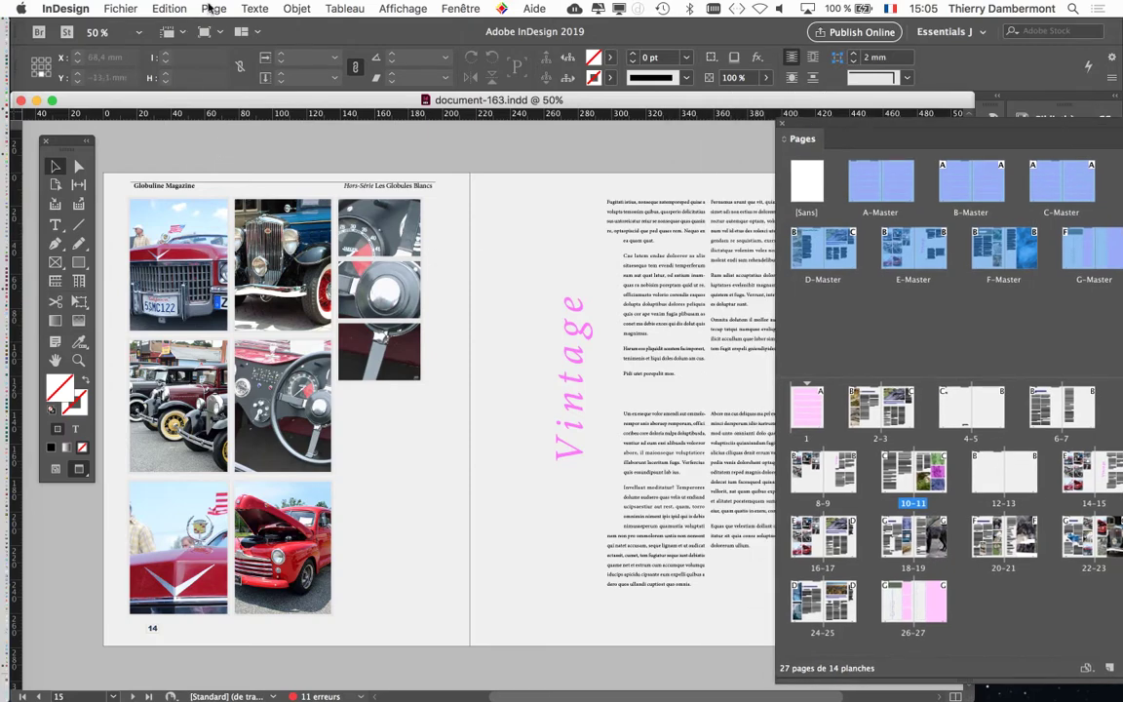
Step: Change the De tête margin in Marges et colonnes from 16 mm to 20 mm
left_click(211, 8)
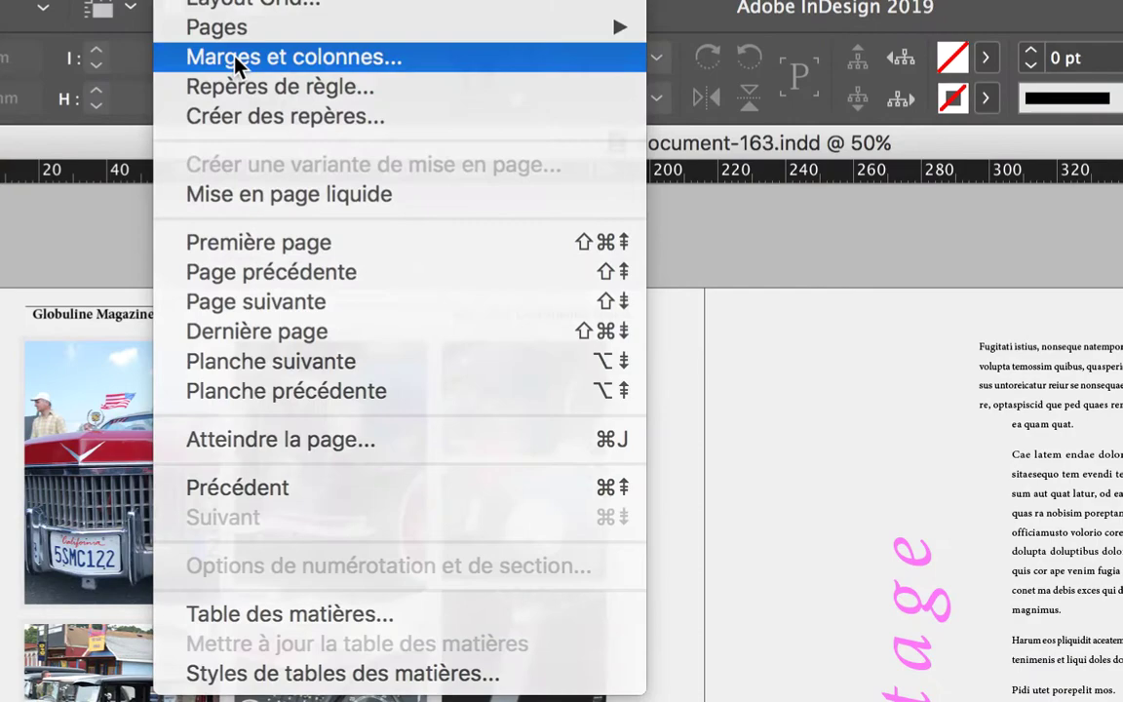
left_click(237, 59)
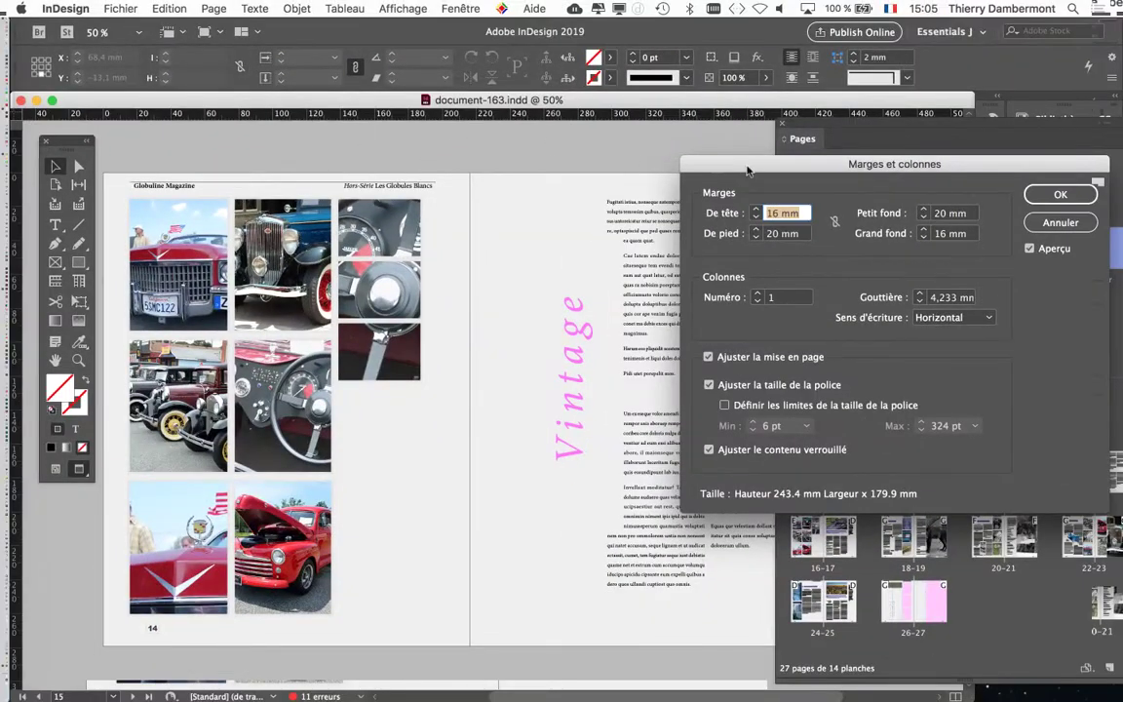
left_click_drag(747, 171, 534, 141)
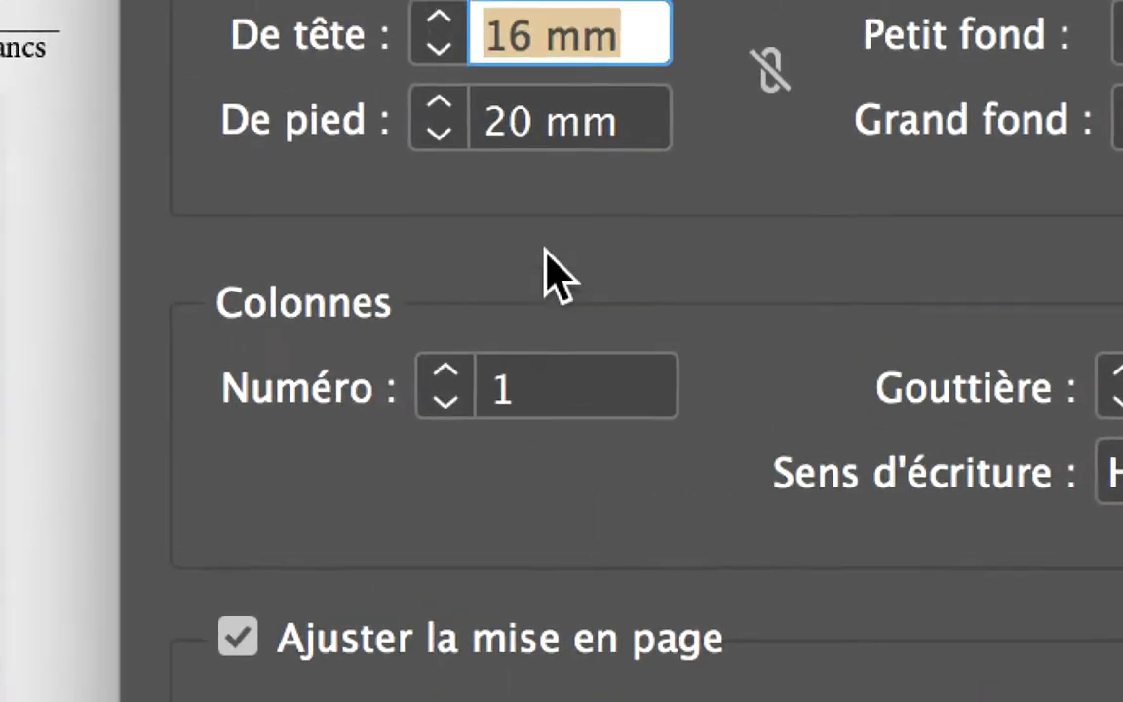
left_click(539, 209)
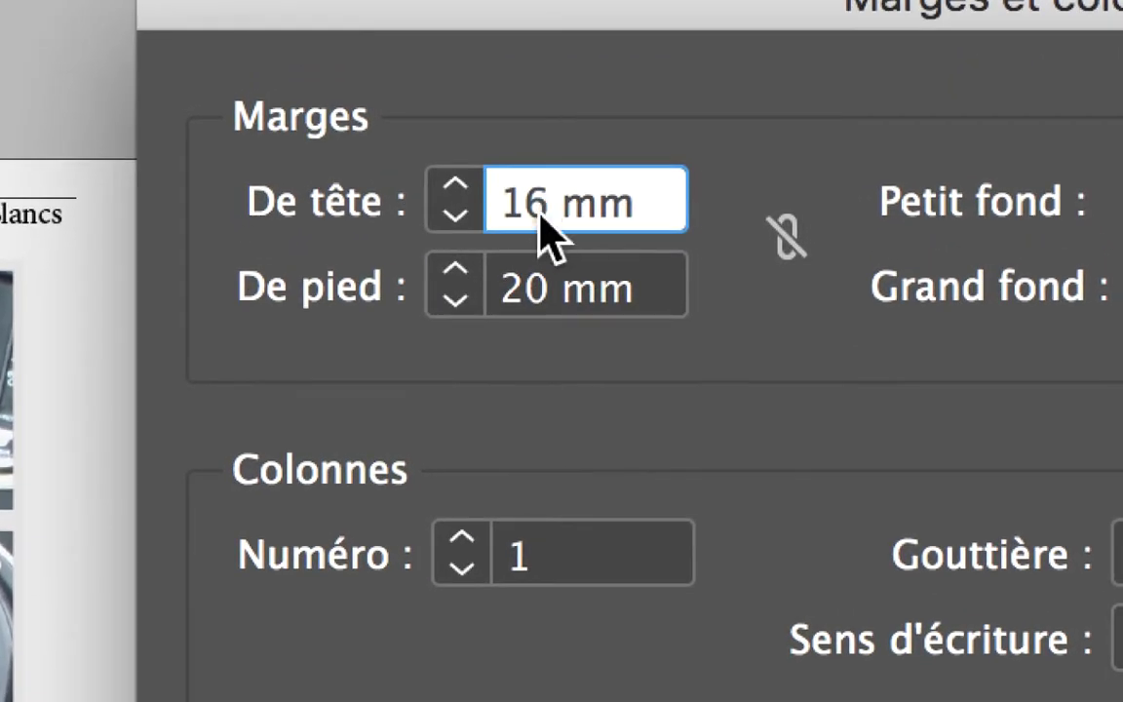
double_click(531, 210)
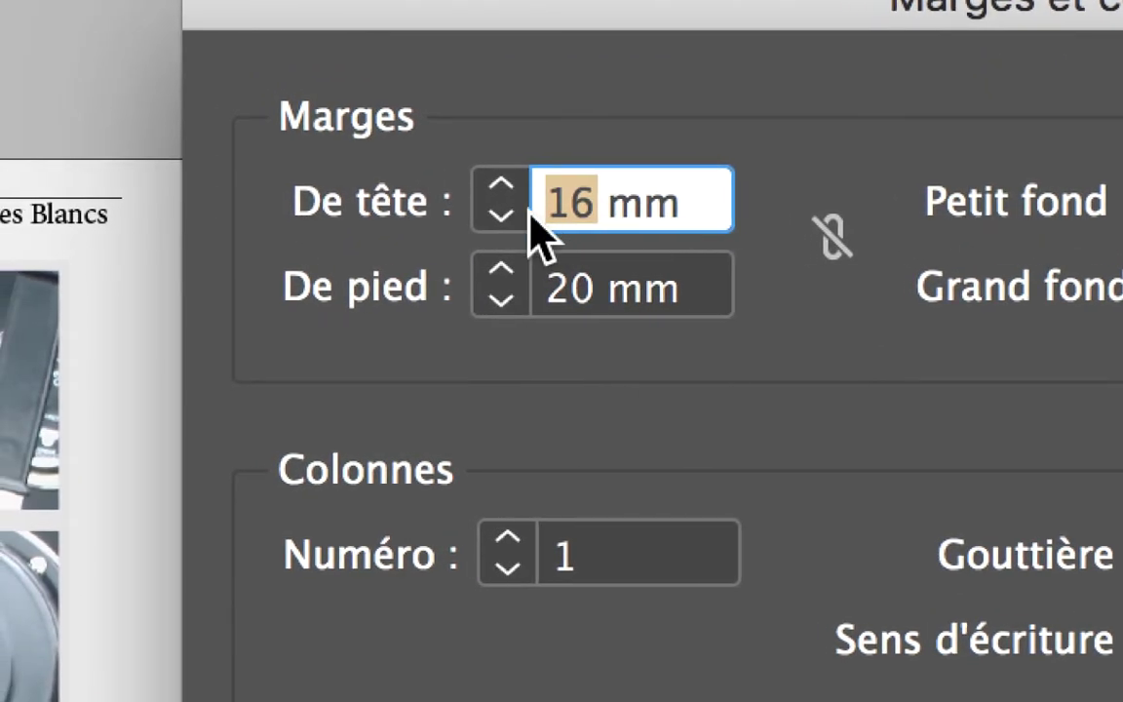
type("20")
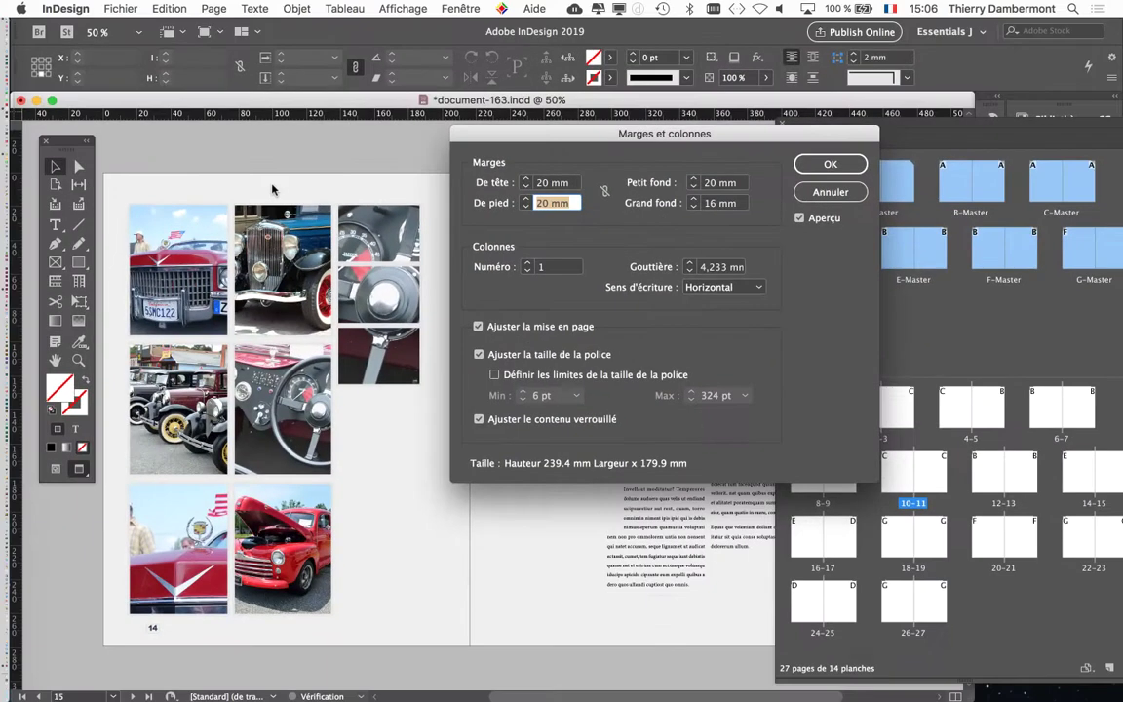
left_click(830, 166)
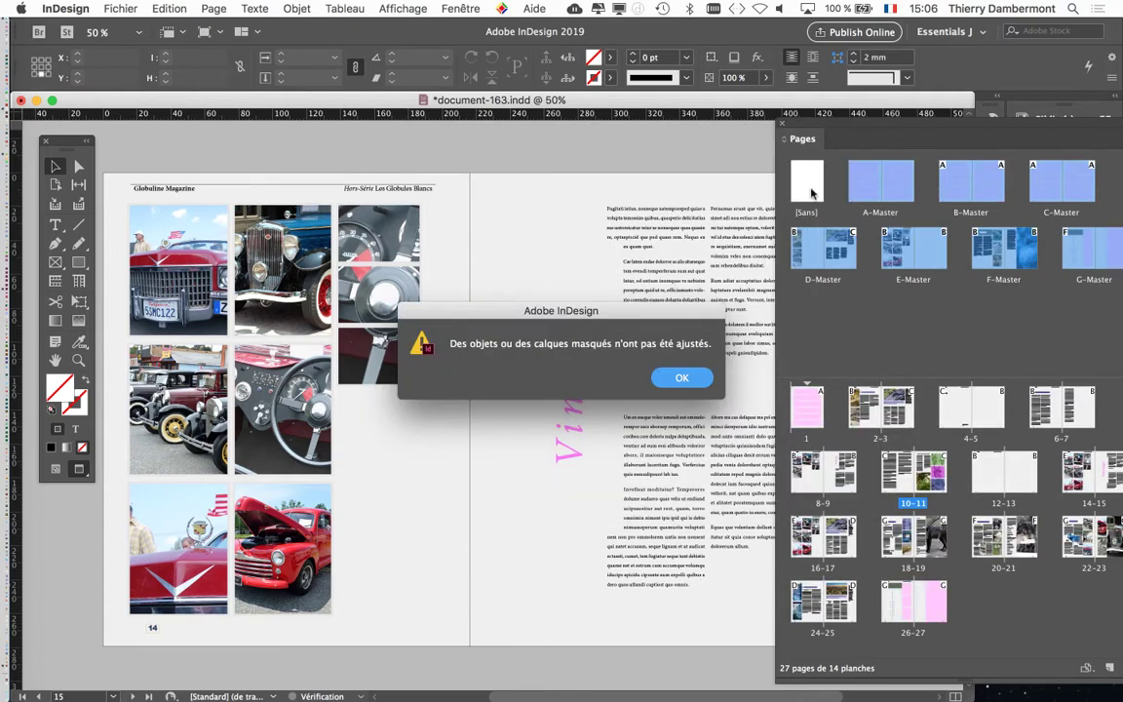
Step: Dismiss the hidden-objects alert and go to page 10
left_click(680, 375)
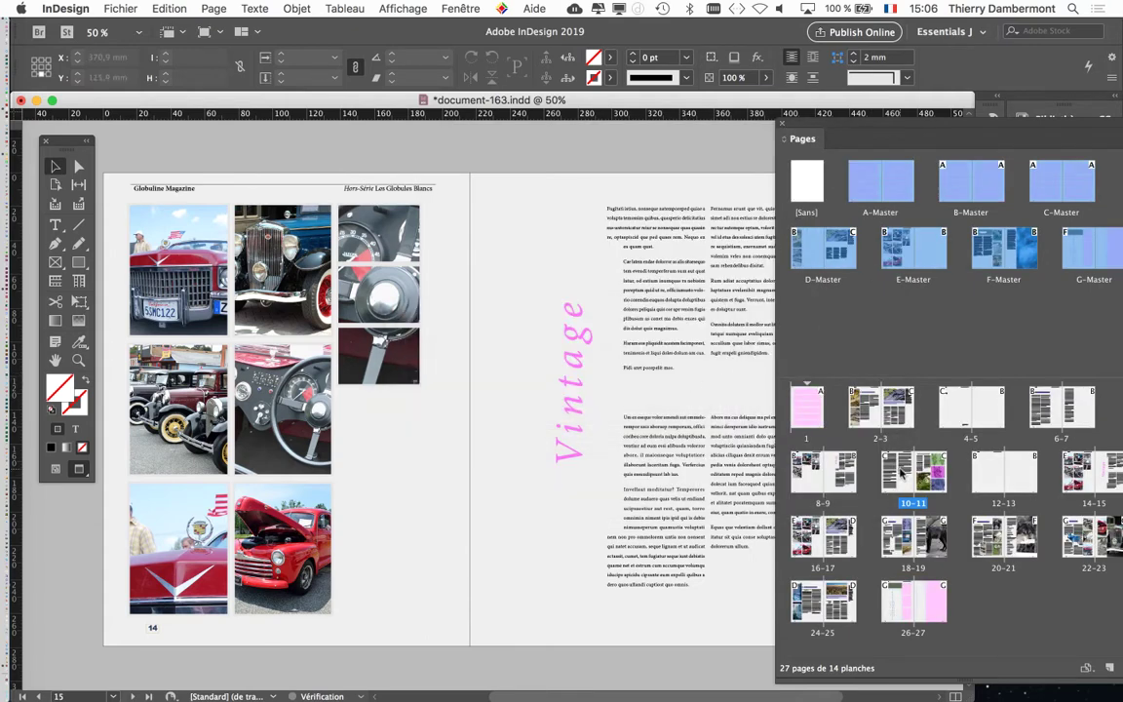
double_click(902, 473)
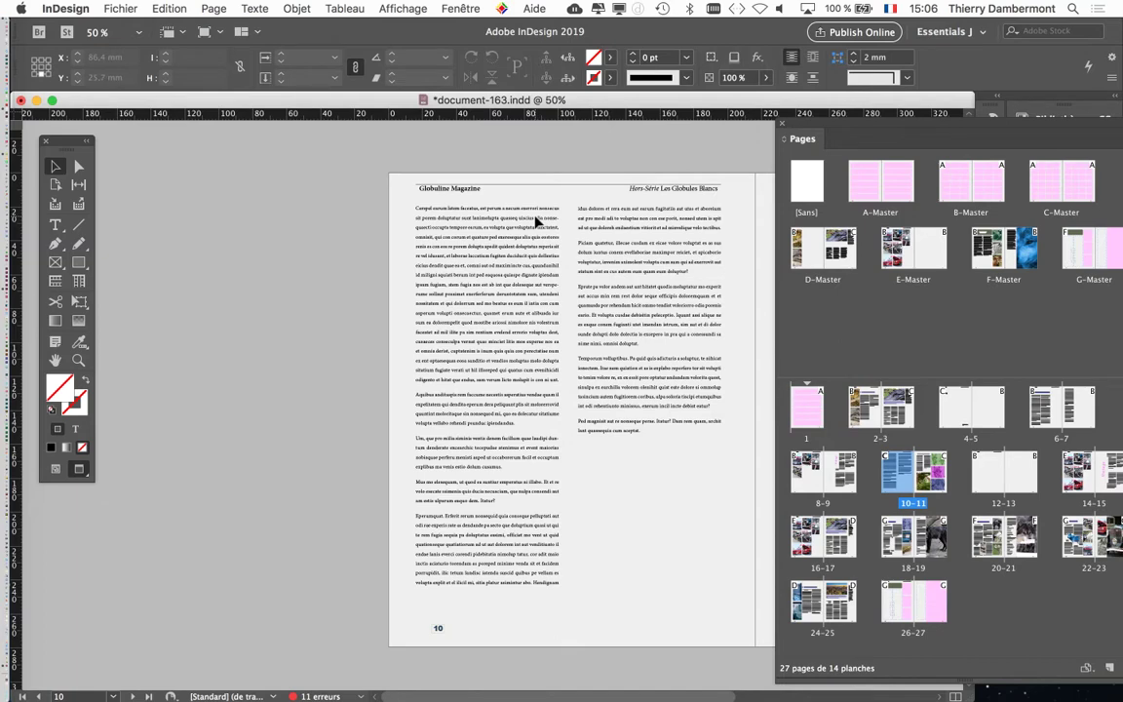
Step: Apply 20 mm top and bottom margins to spread 10–11, then open A-Master
key("shift+Page_Down")
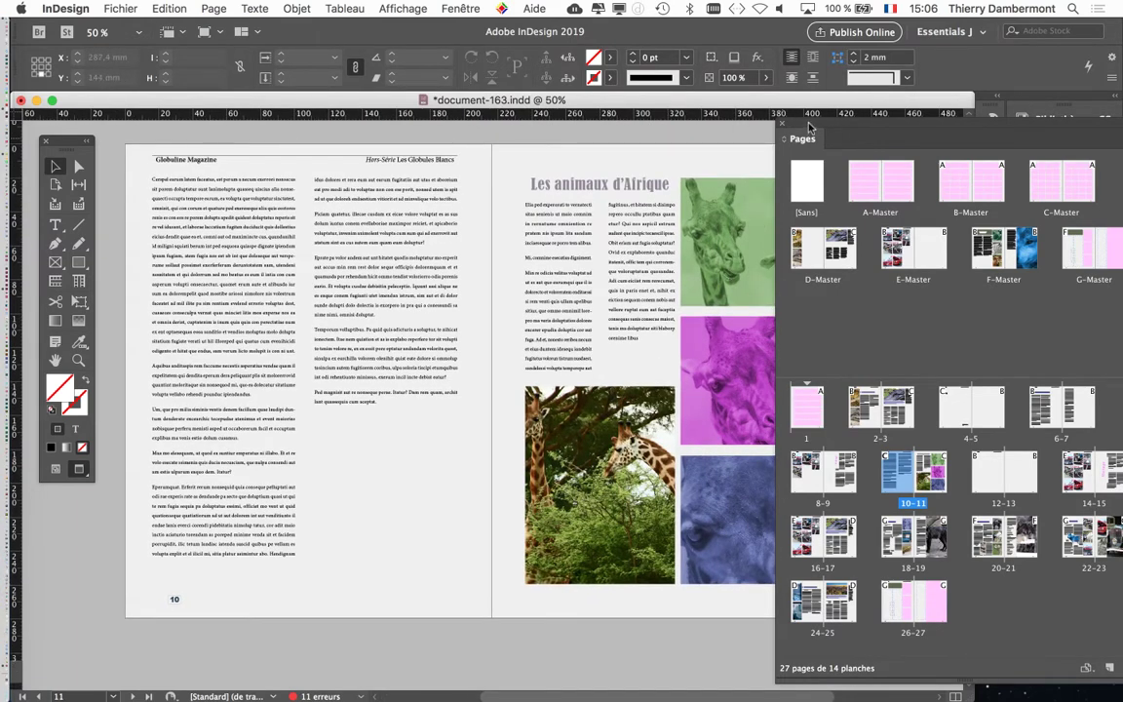
left_click(203, 8)
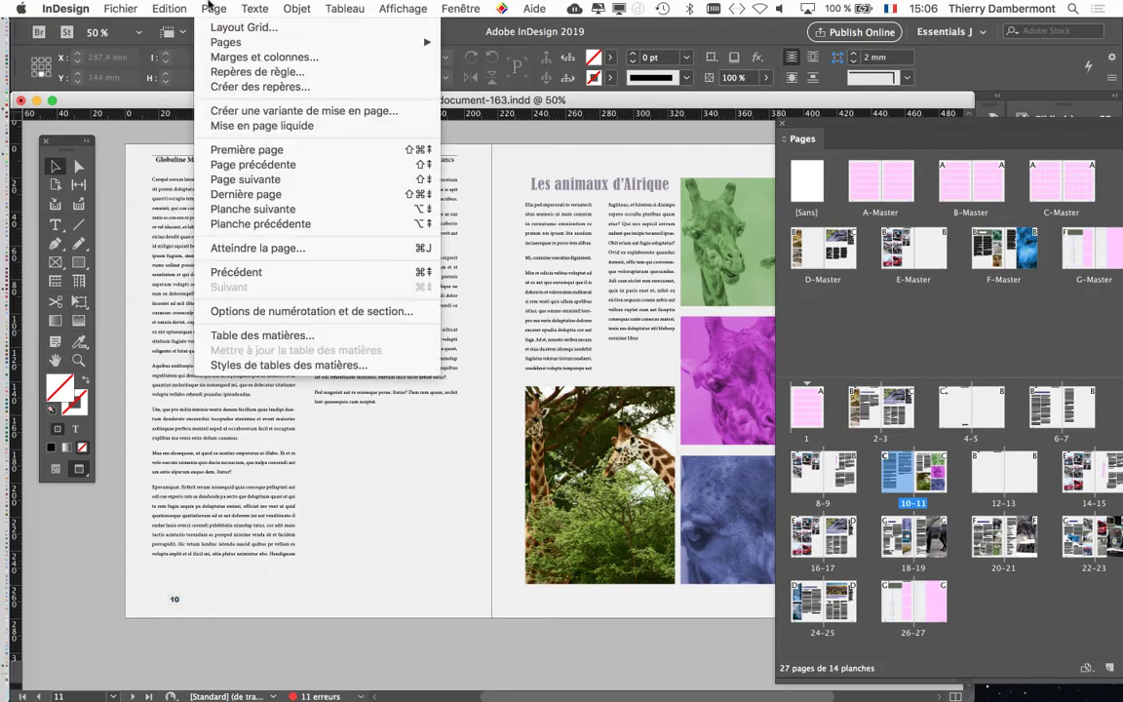
left_click(258, 57)
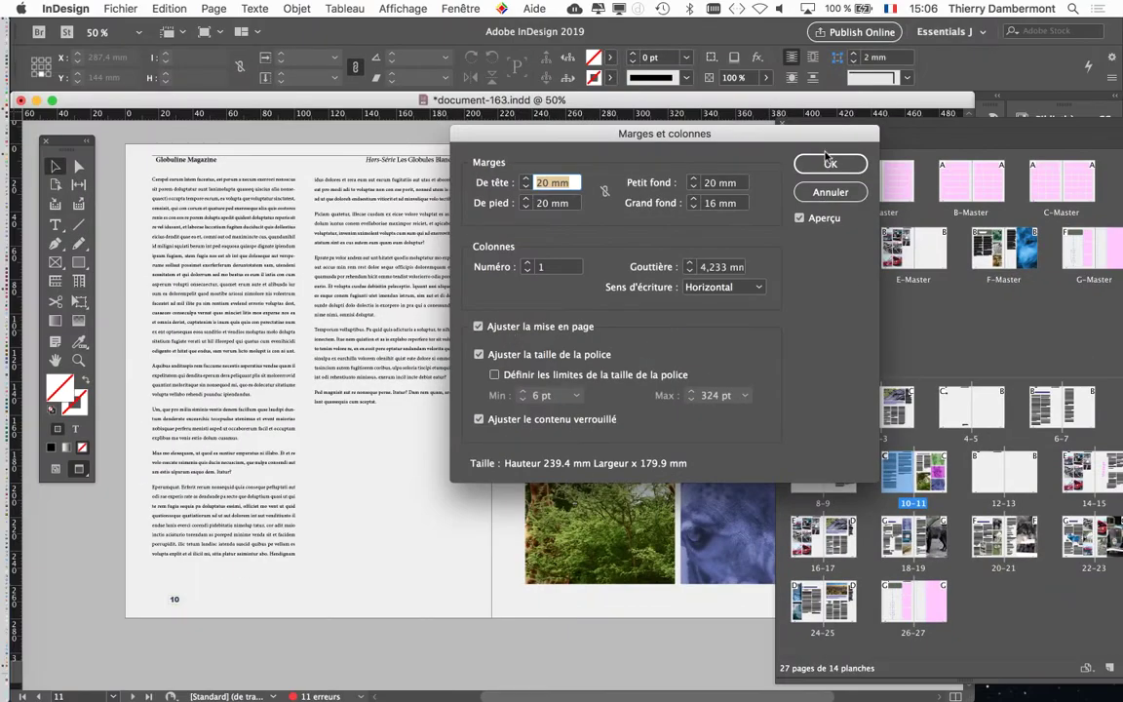
key("Return")
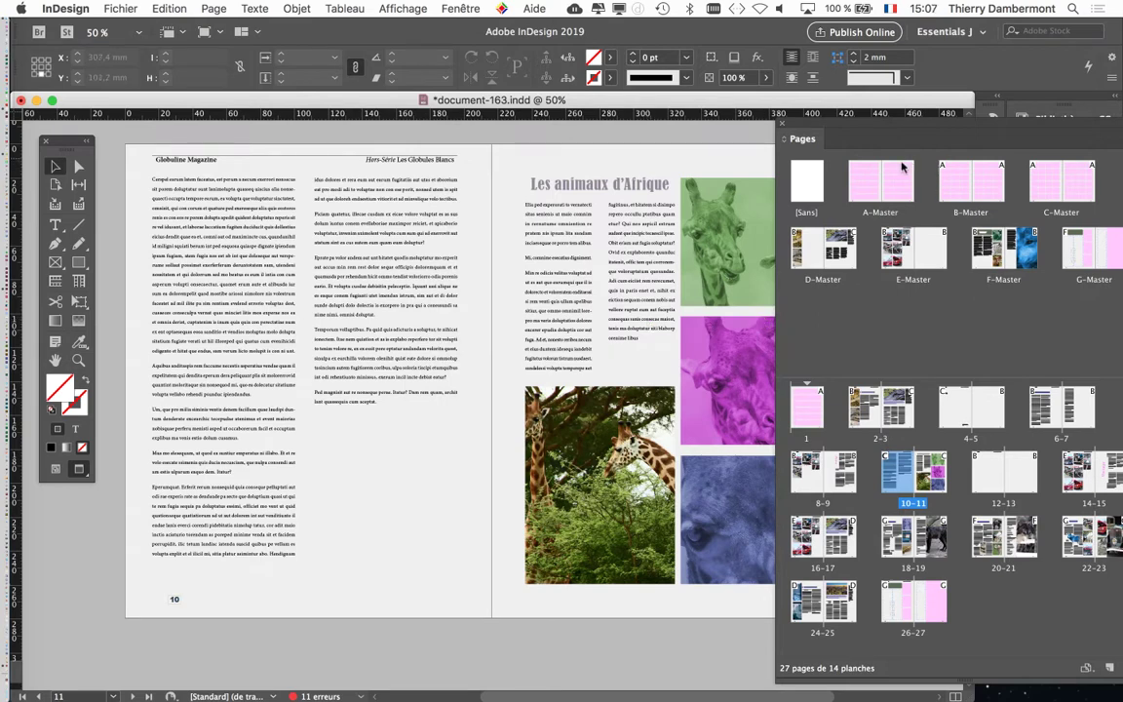
double_click(863, 178)
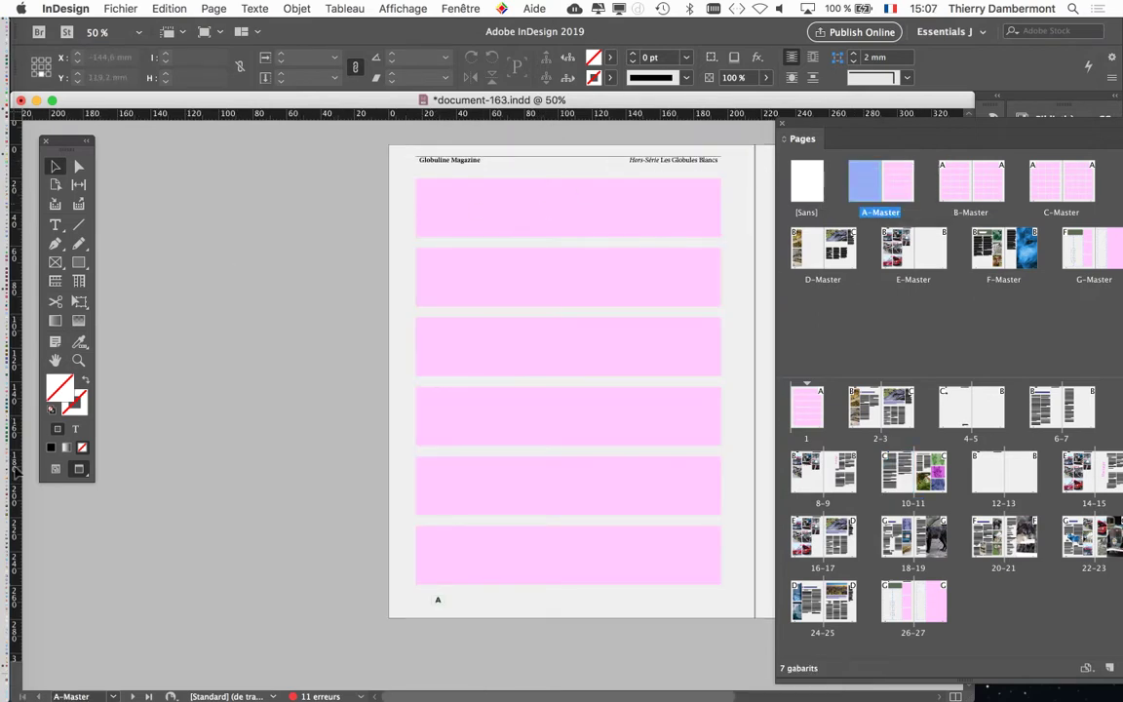
Step: In Normal view, step the A-Master header frame height down from 12.5 mm to 7 mm
key("w")
scroll(507, 205, "up", 1)
scroll(507, 204, "up", 1)
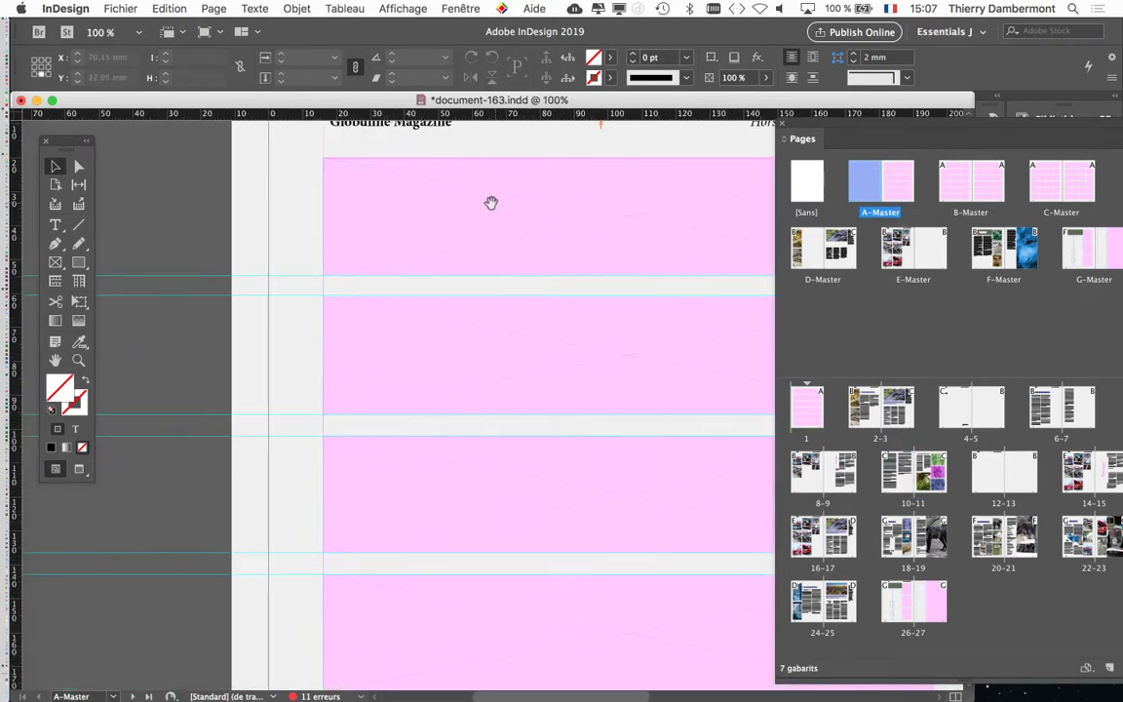
scroll(491, 201, "up", 2)
scroll(356, 311, "up", 1)
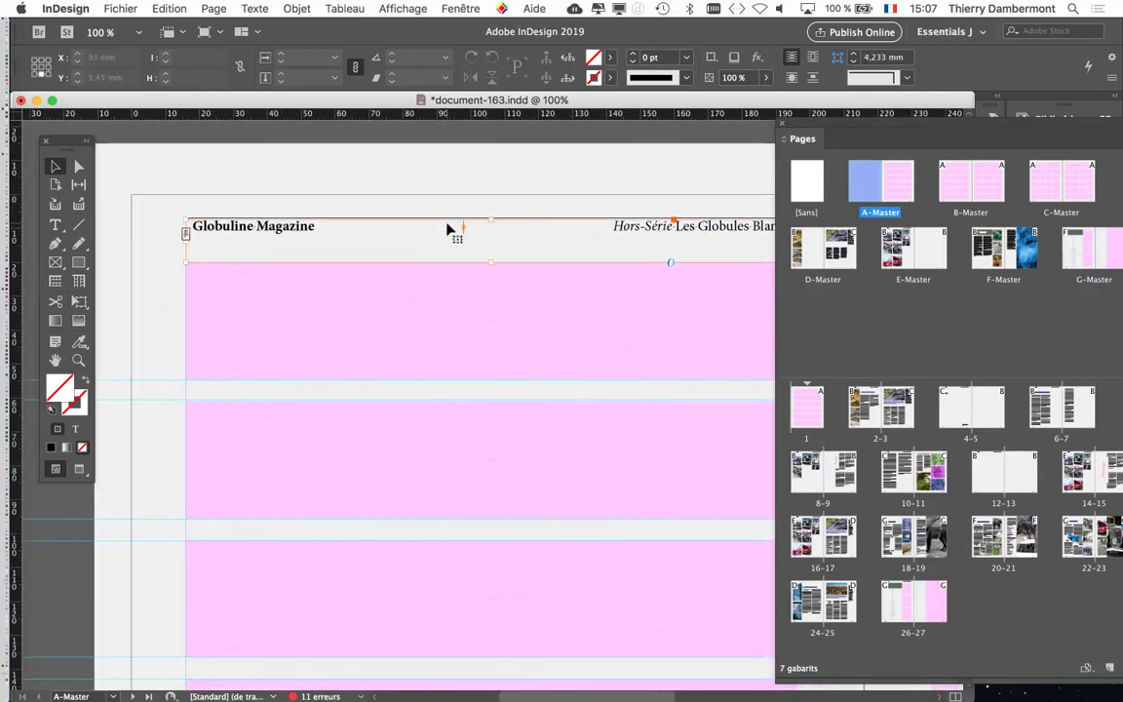
left_click(448, 228)
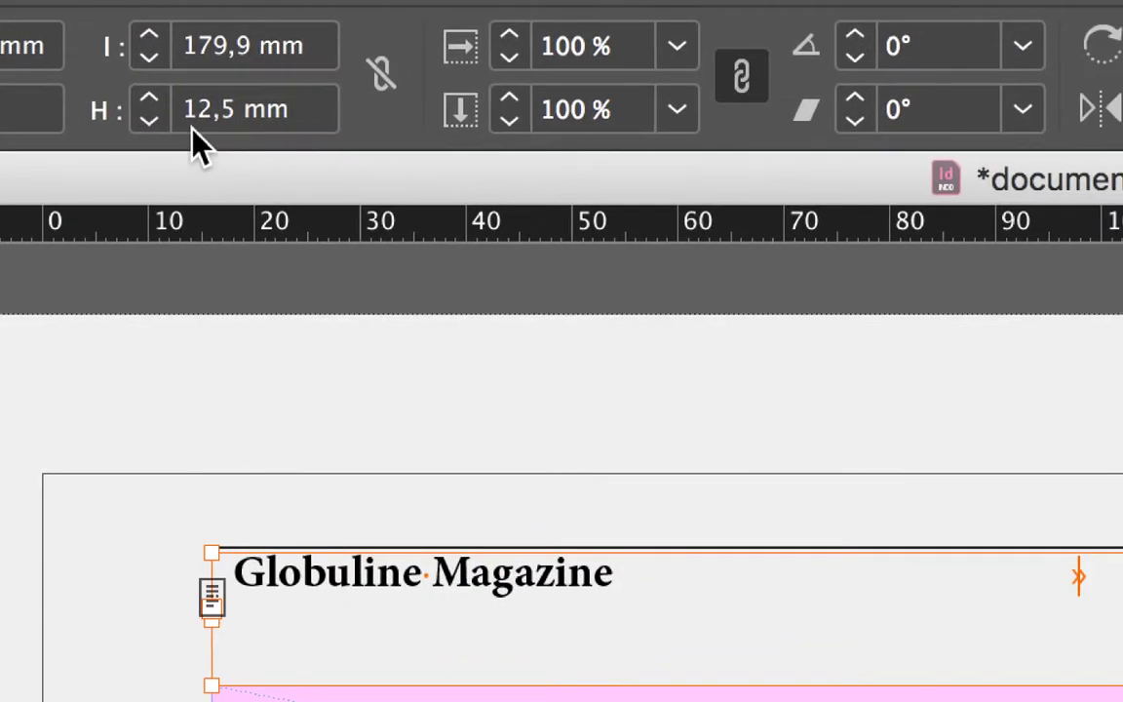
left_click(180, 124)
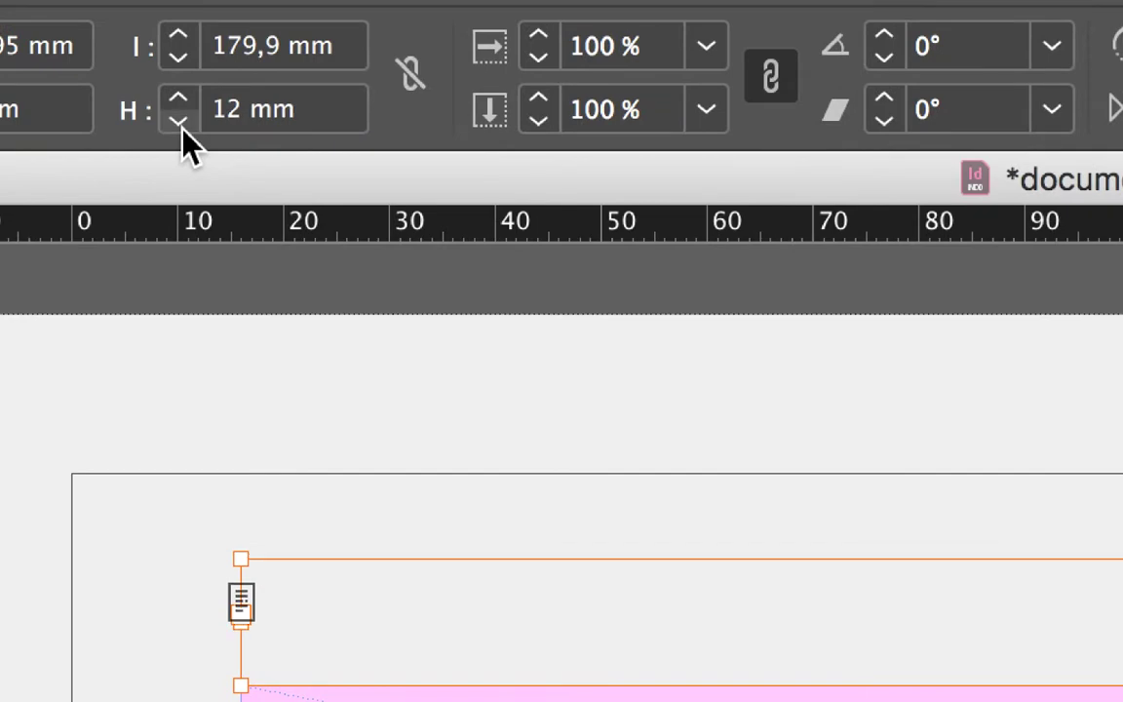
left_click(178, 122)
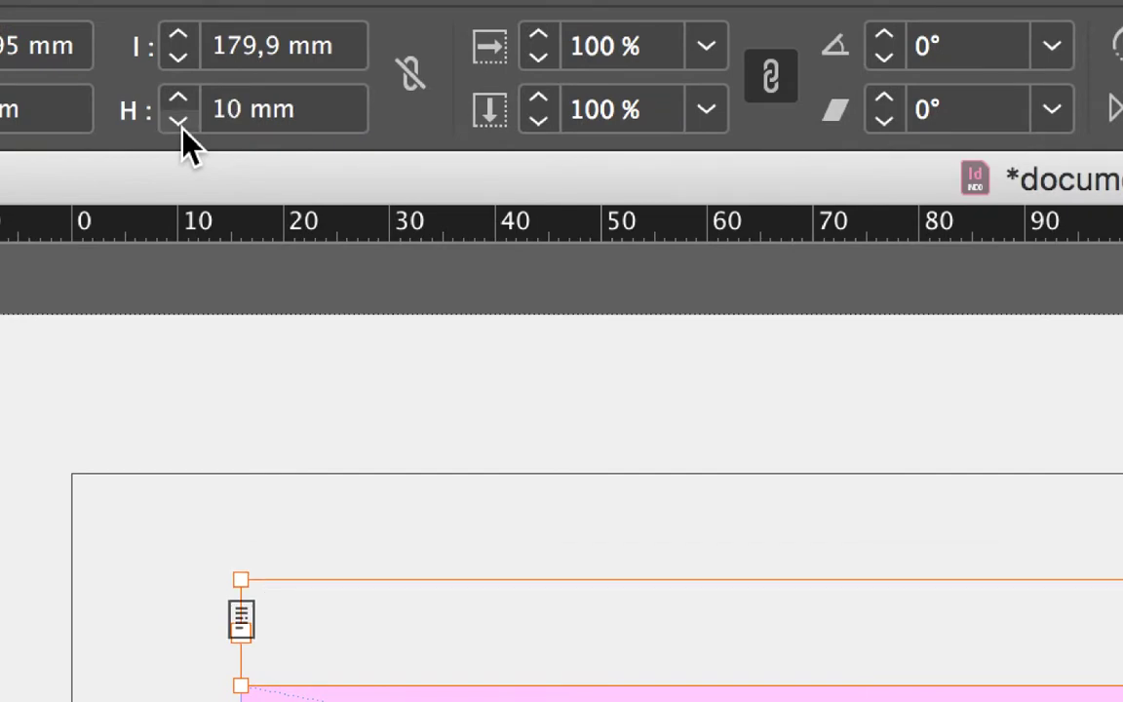
left_click(179, 123)
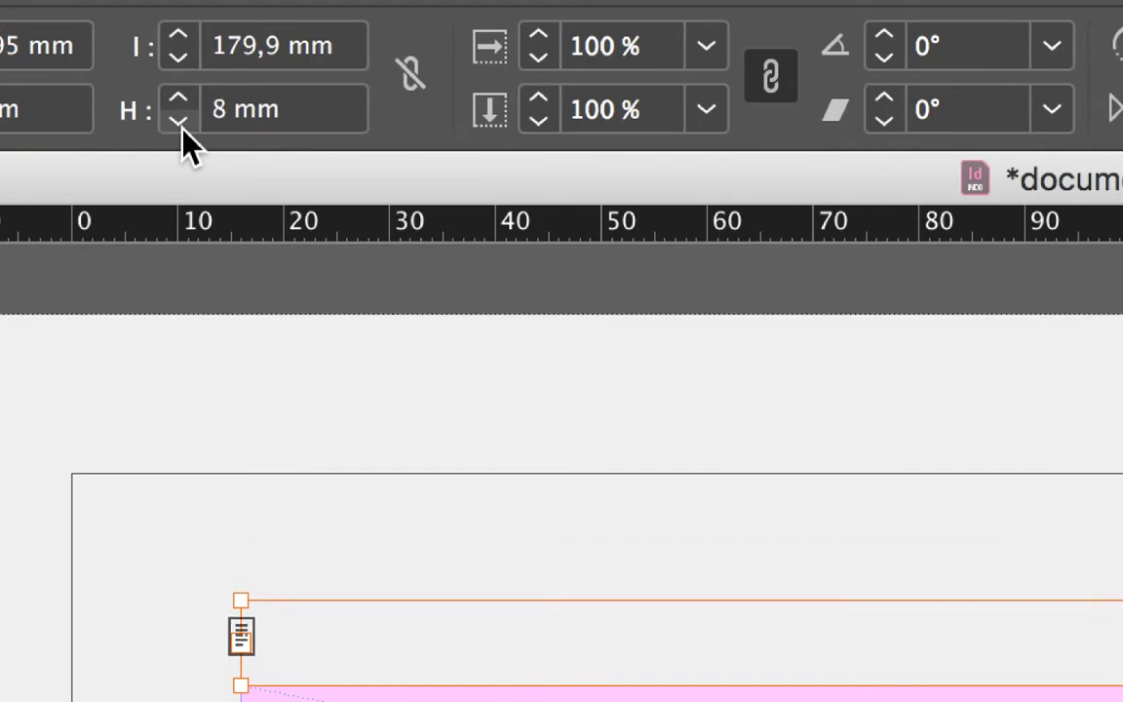
left_click(180, 123)
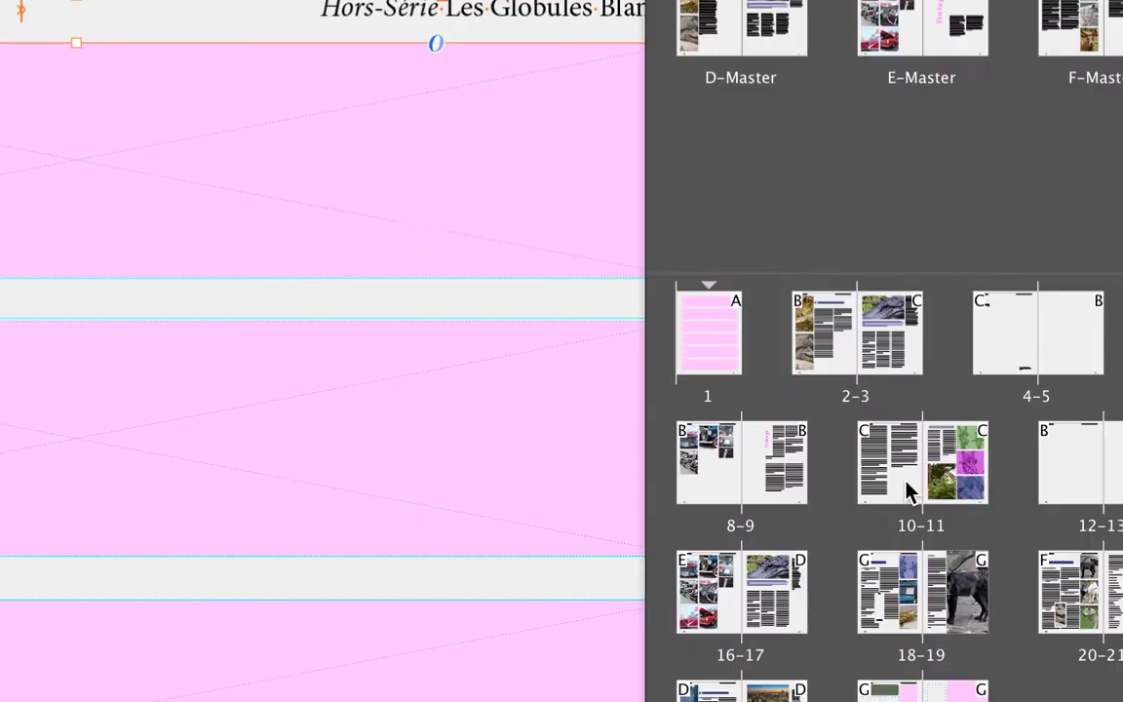
Step: Check how the header looks on spread 10–11
double_click(906, 481)
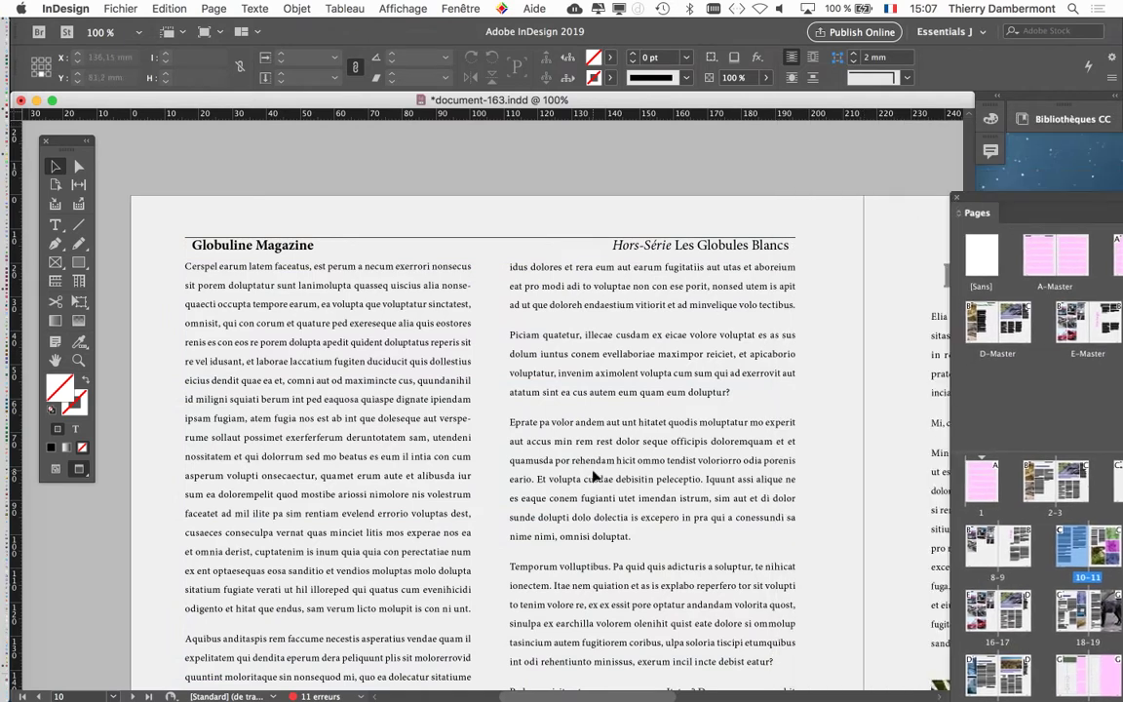
scroll(593, 476, "down", 1)
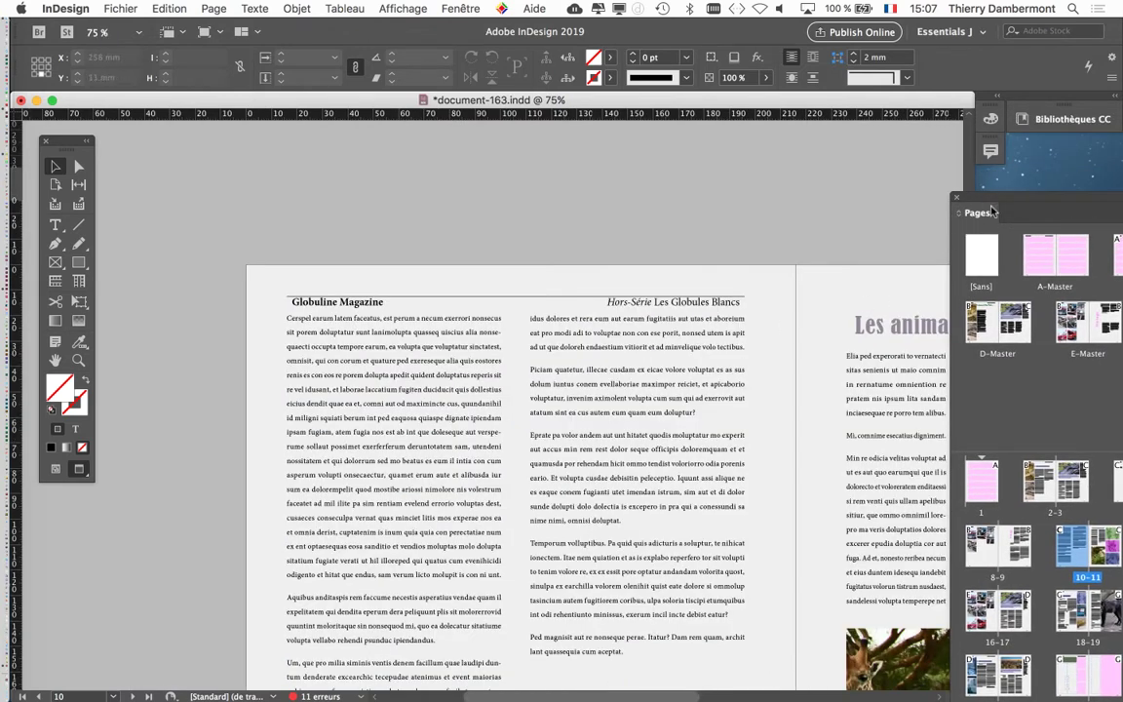
left_click_drag(991, 211, 936, 192)
Step: Back on A-Master, raise the header frame height from 7 mm to 9 mm
double_click(981, 249)
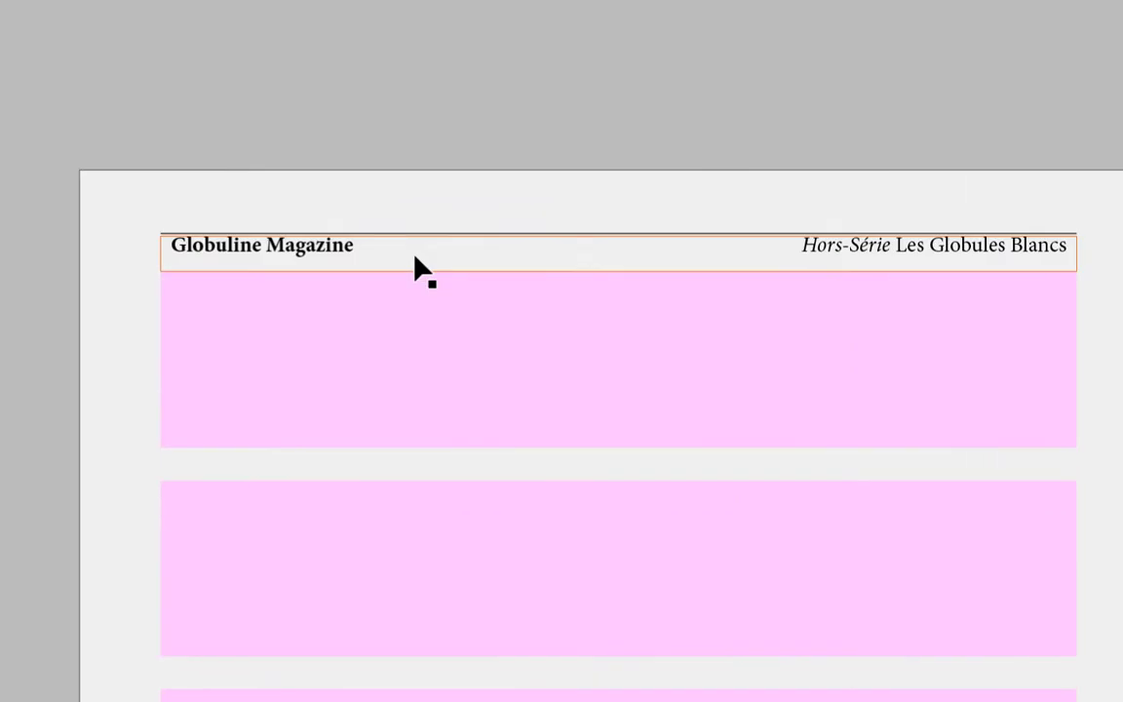
left_click(414, 261)
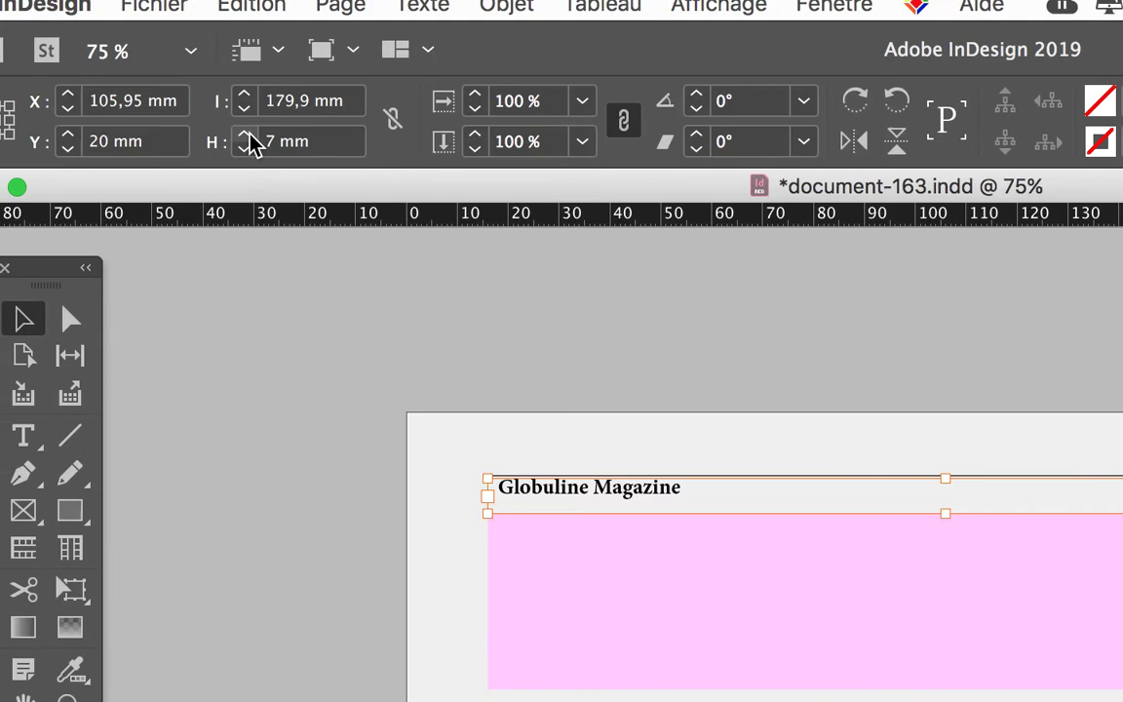
left_click(248, 134)
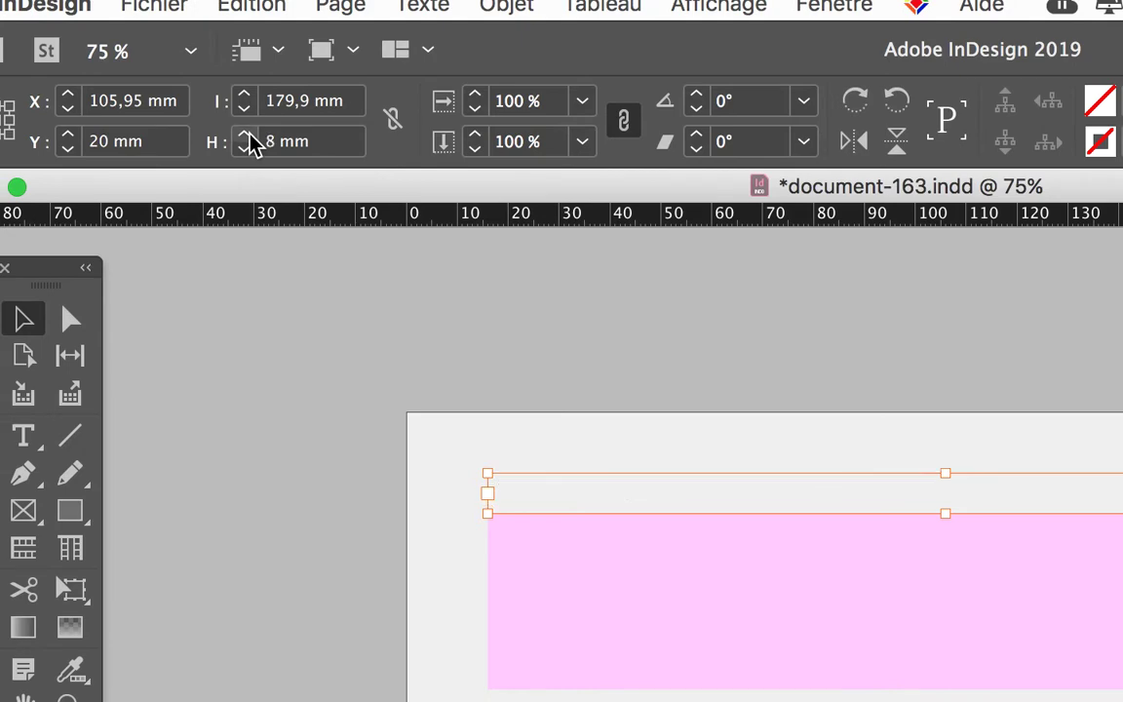
left_click(250, 137)
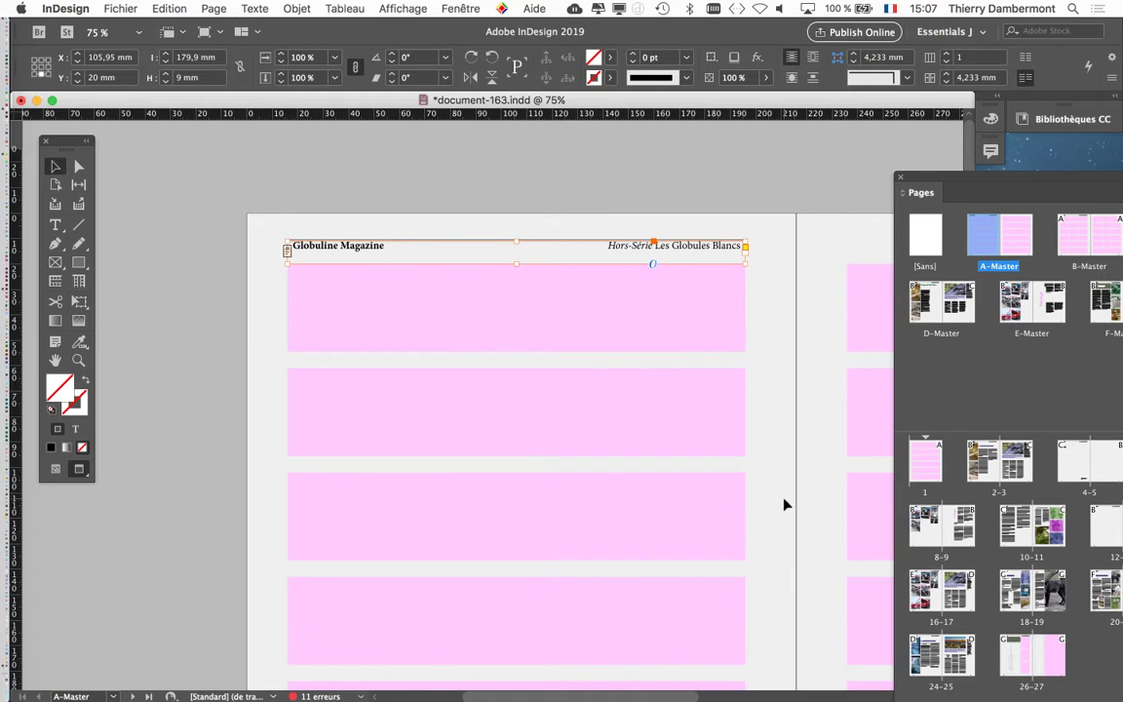
left_click(461, 9)
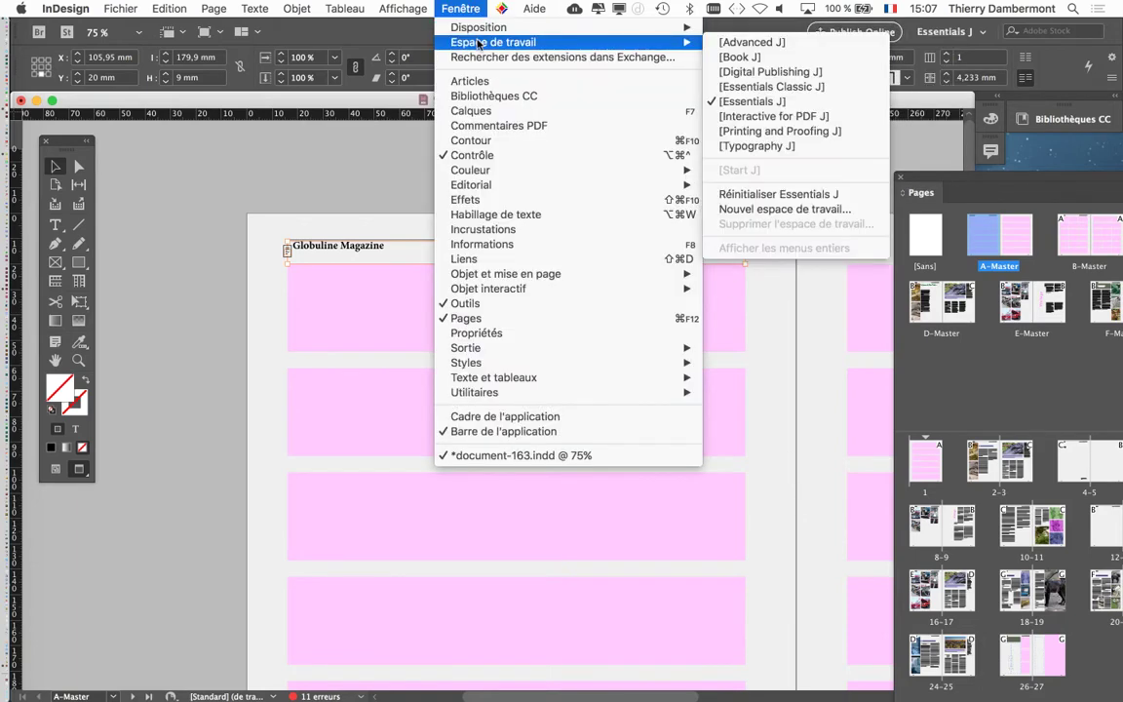
mouse_move(479, 28)
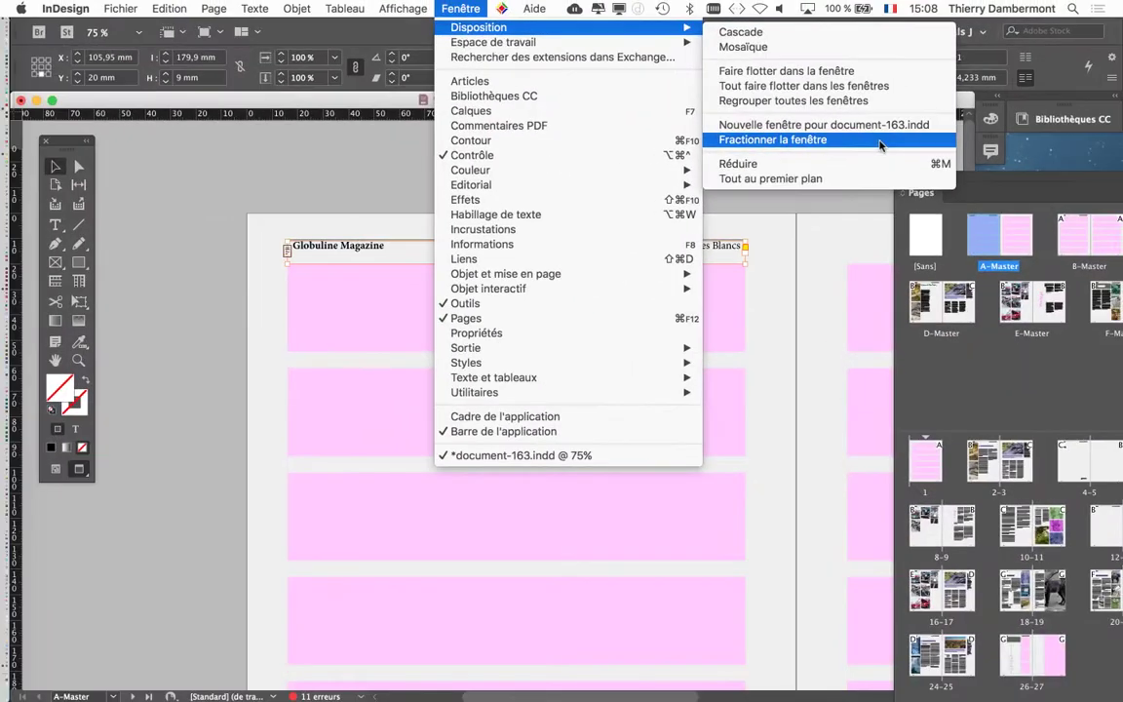
Step: Split the document window into two panes and show spread 18–19 in the right pane
left_click(880, 145)
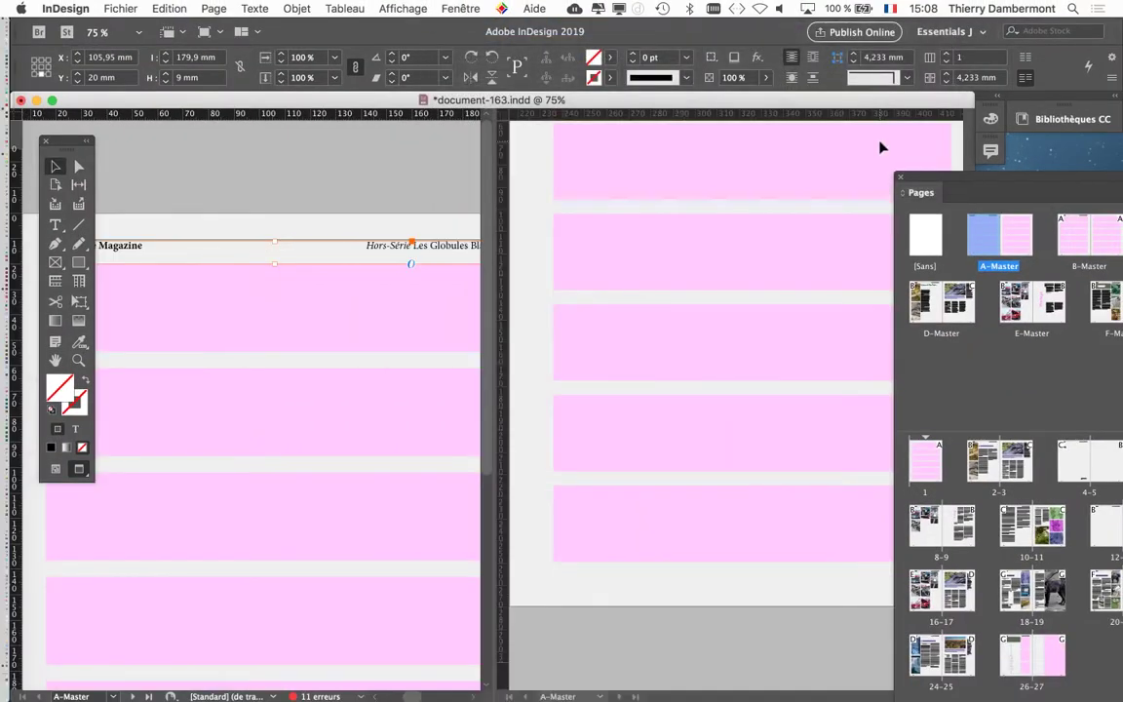
left_click(617, 164)
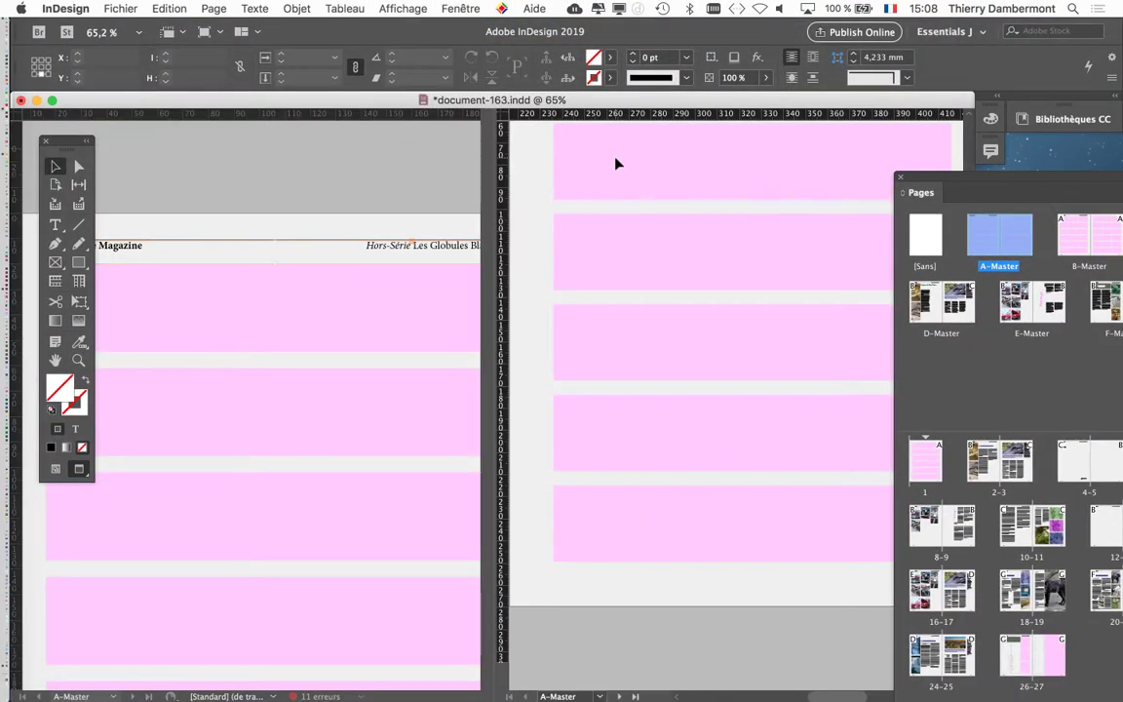
left_click(278, 158)
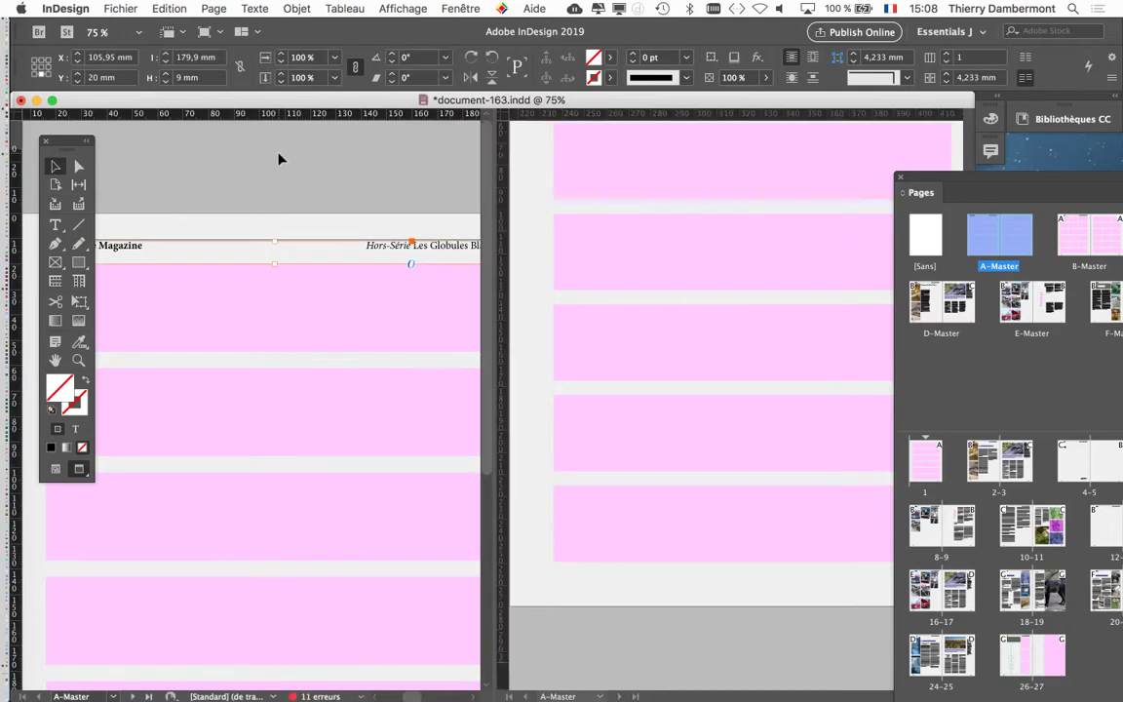
left_click(621, 161)
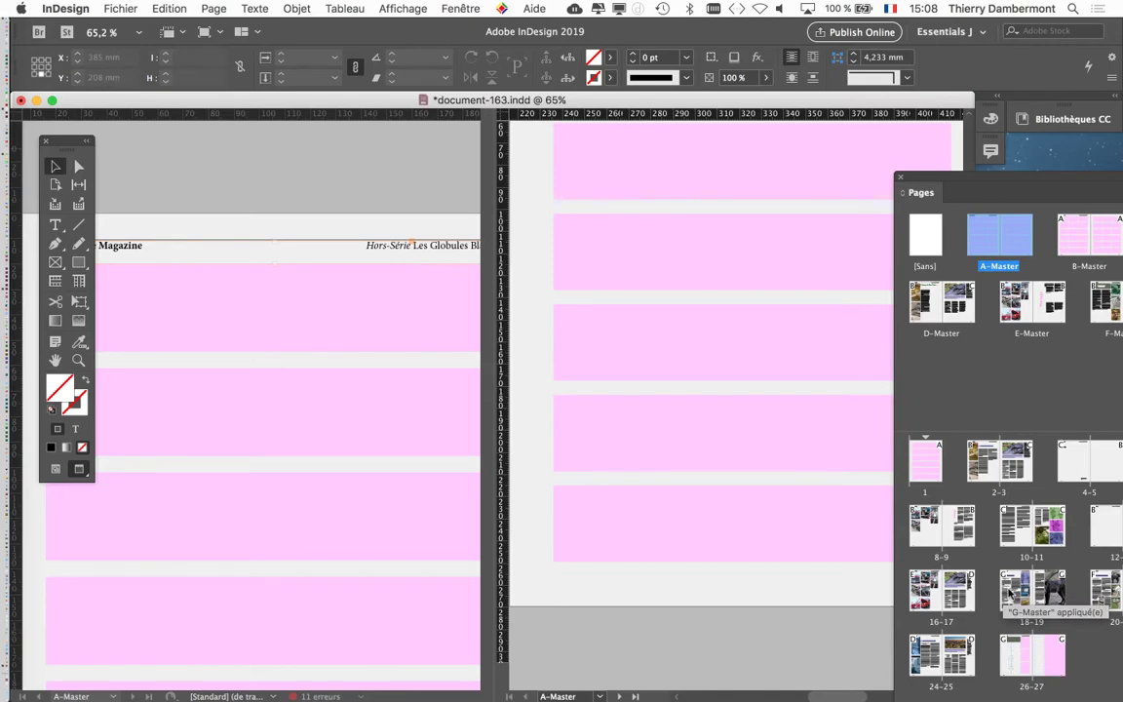
double_click(1010, 592)
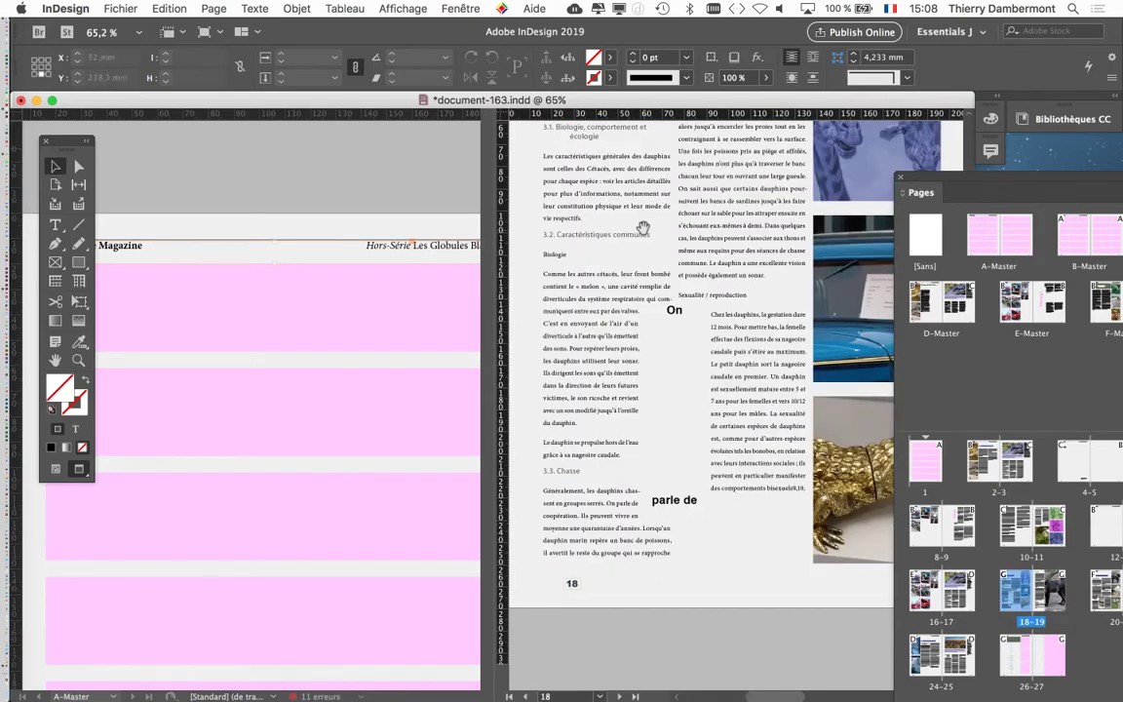
Step: Show page 10 in the right pane, zoom the A-Master to 75% and select its header frame
scroll(646, 256, "up", 5)
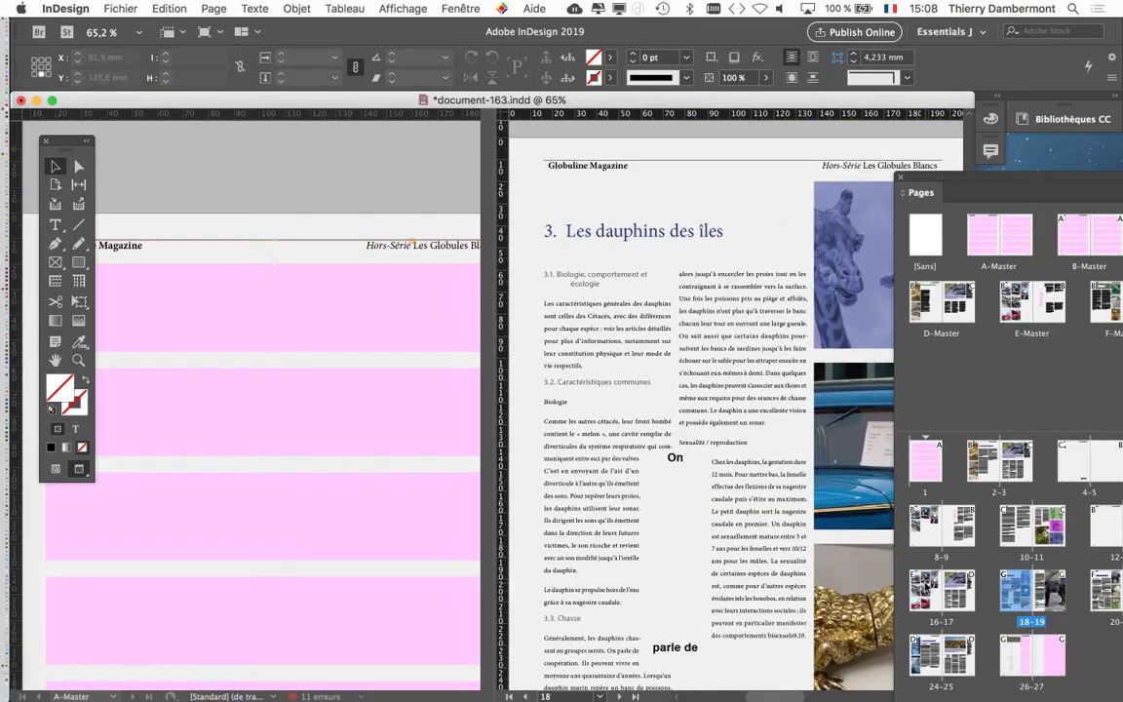
left_click(1099, 592)
double_click(1100, 592)
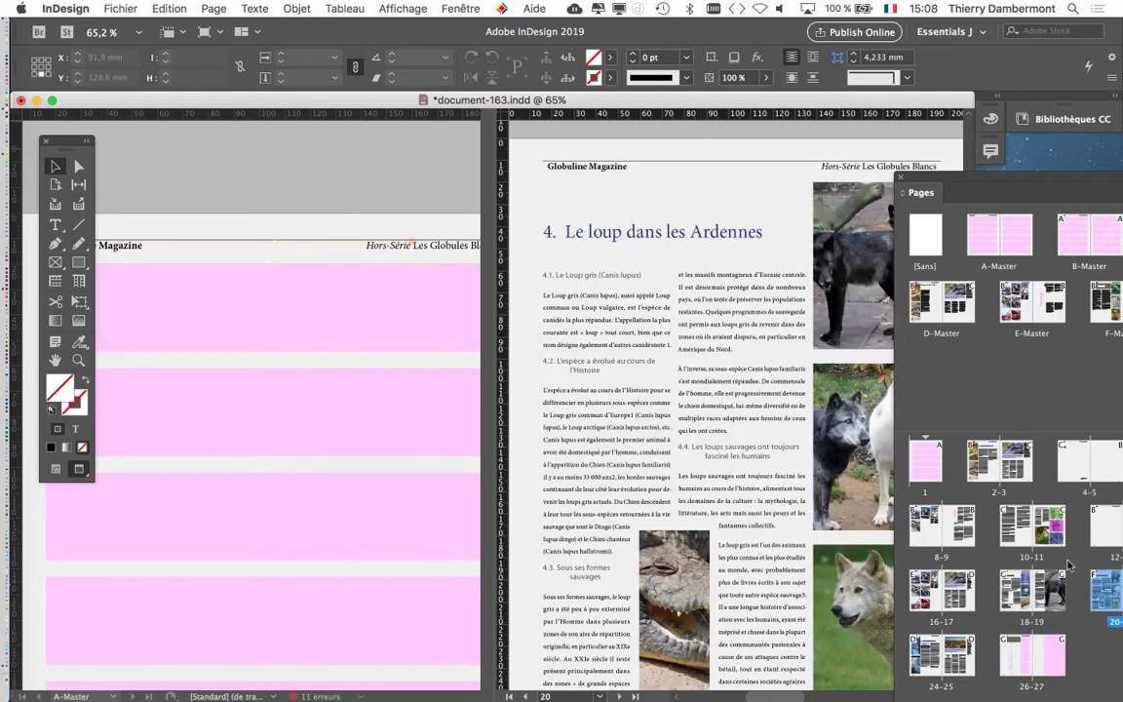
double_click(1013, 526)
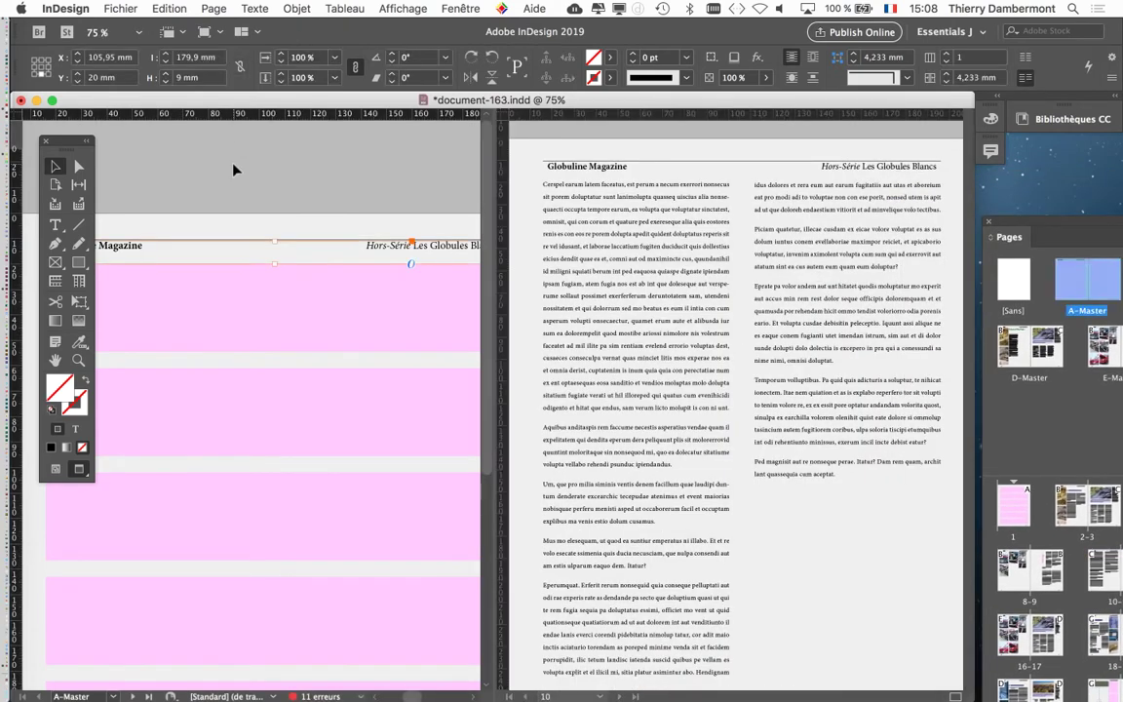
key("super+equal")
left_click(170, 185)
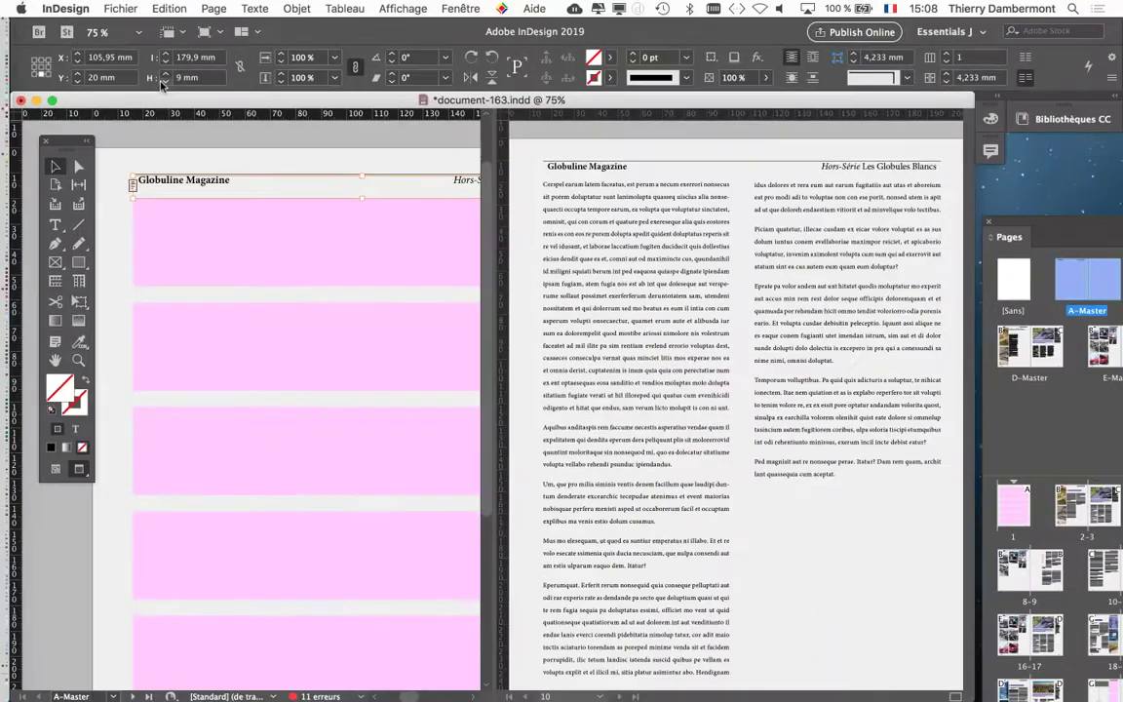
Step: Try A-Master header frame heights of 8 and 7 mm, then return it to 9 mm
left_click(166, 82)
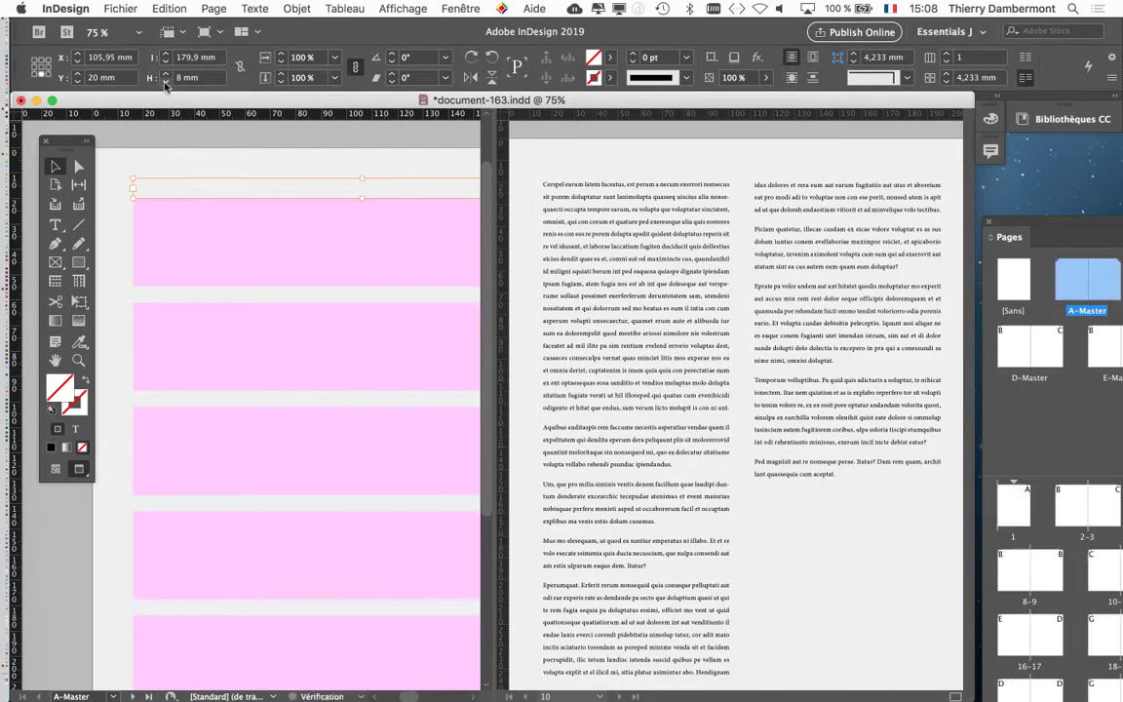
left_click(166, 82)
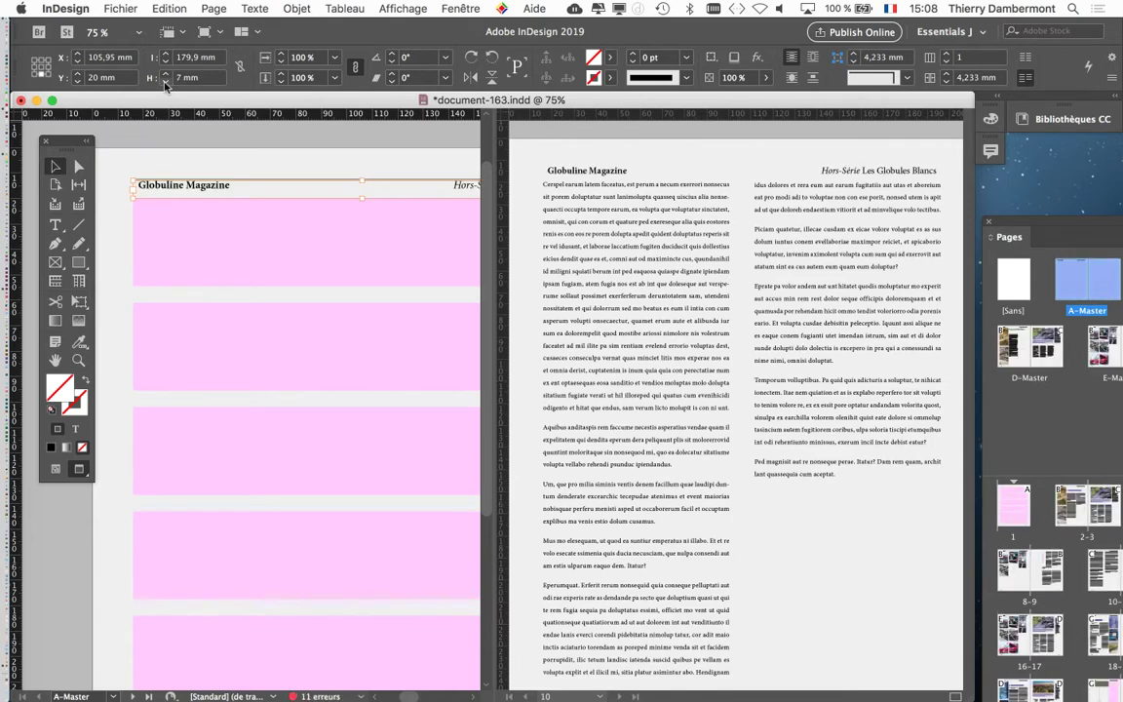
left_click(165, 76)
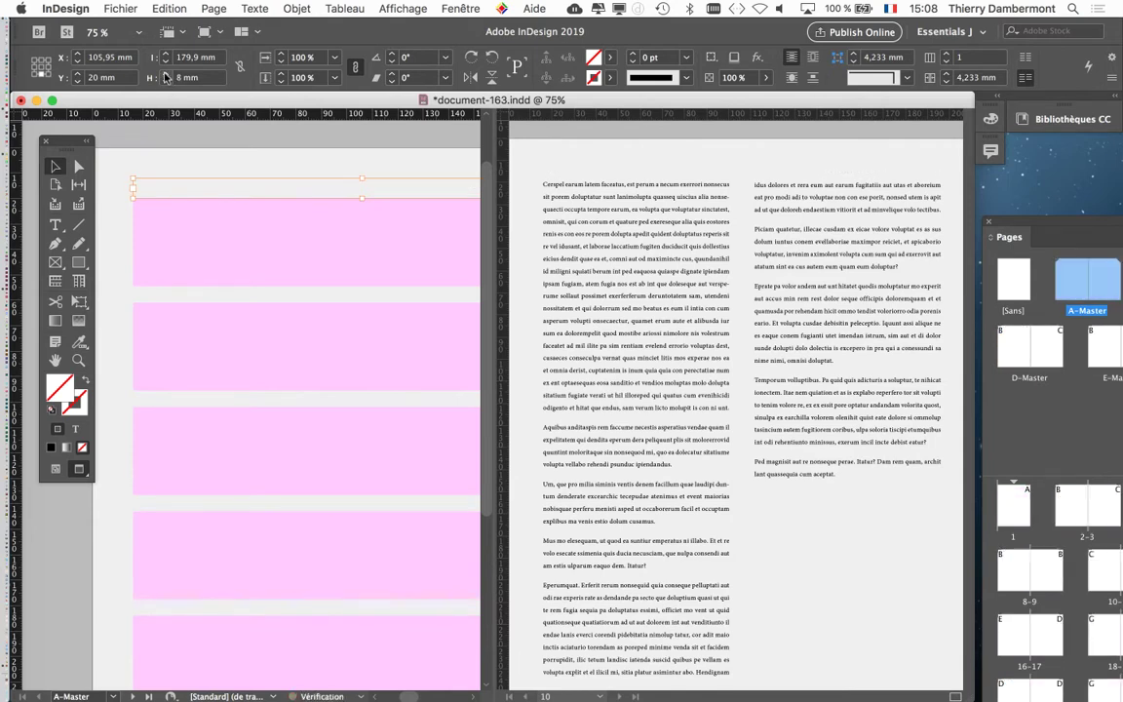
left_click(166, 76)
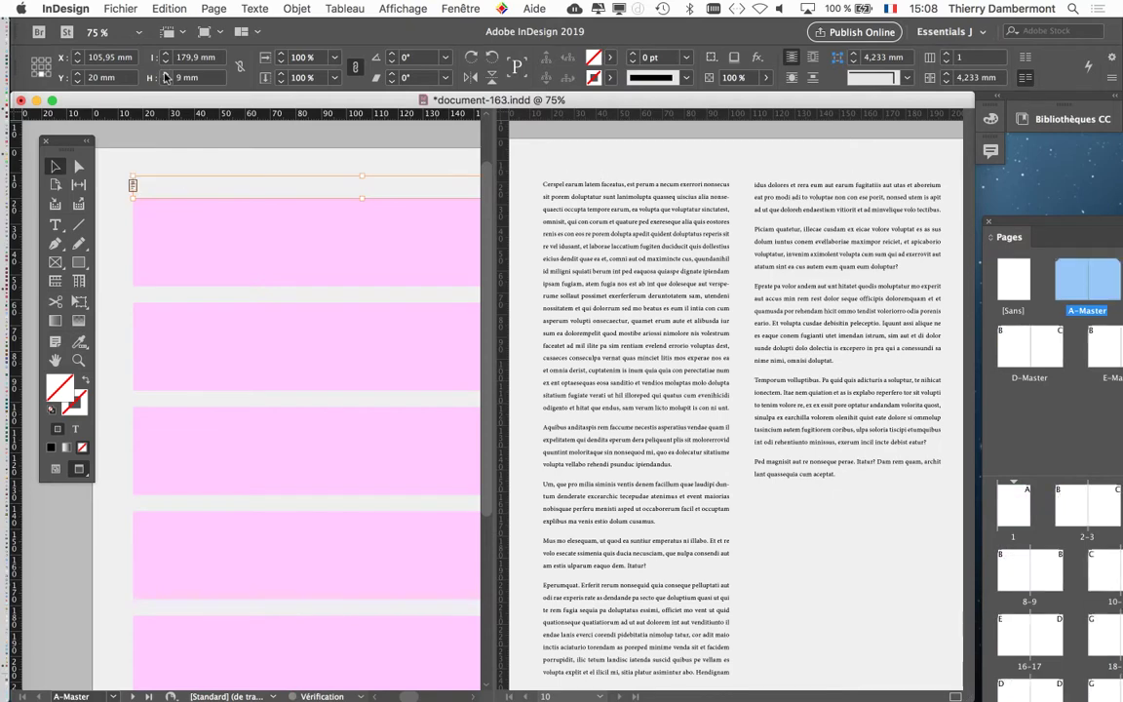
Step: Check the header on page 10 in the right pane, then reselect the Globuline Magazine header frame
left_click(682, 247)
scroll(682, 243, "up", 1)
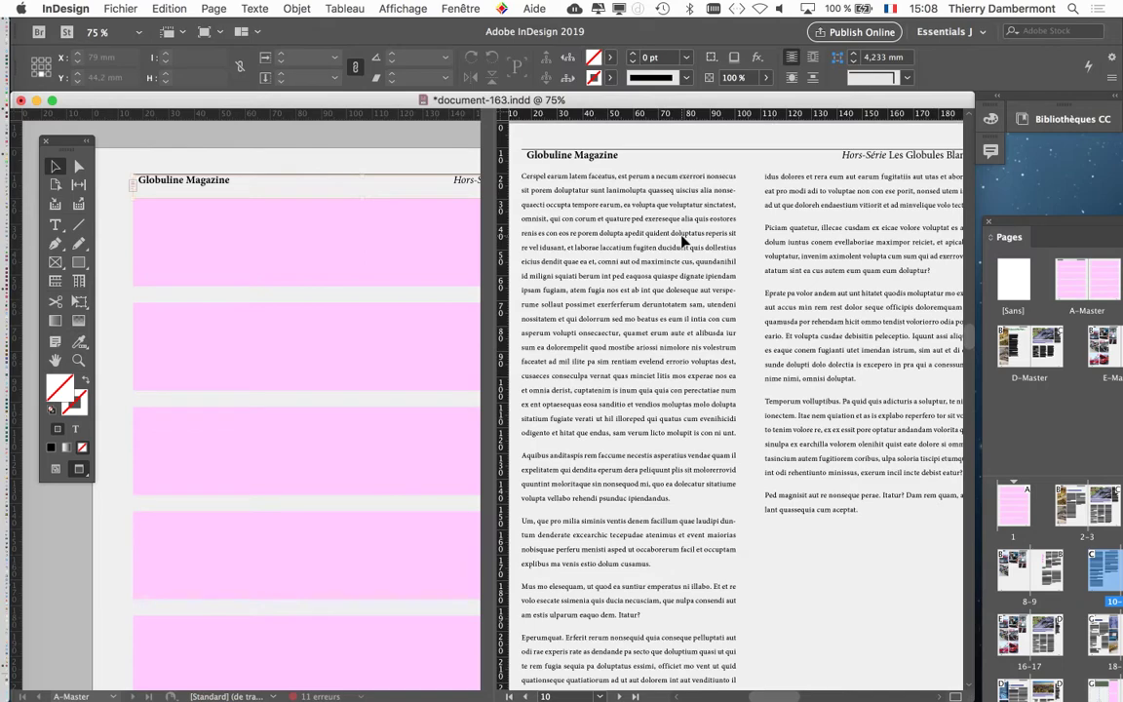
scroll(682, 241, "down", 2)
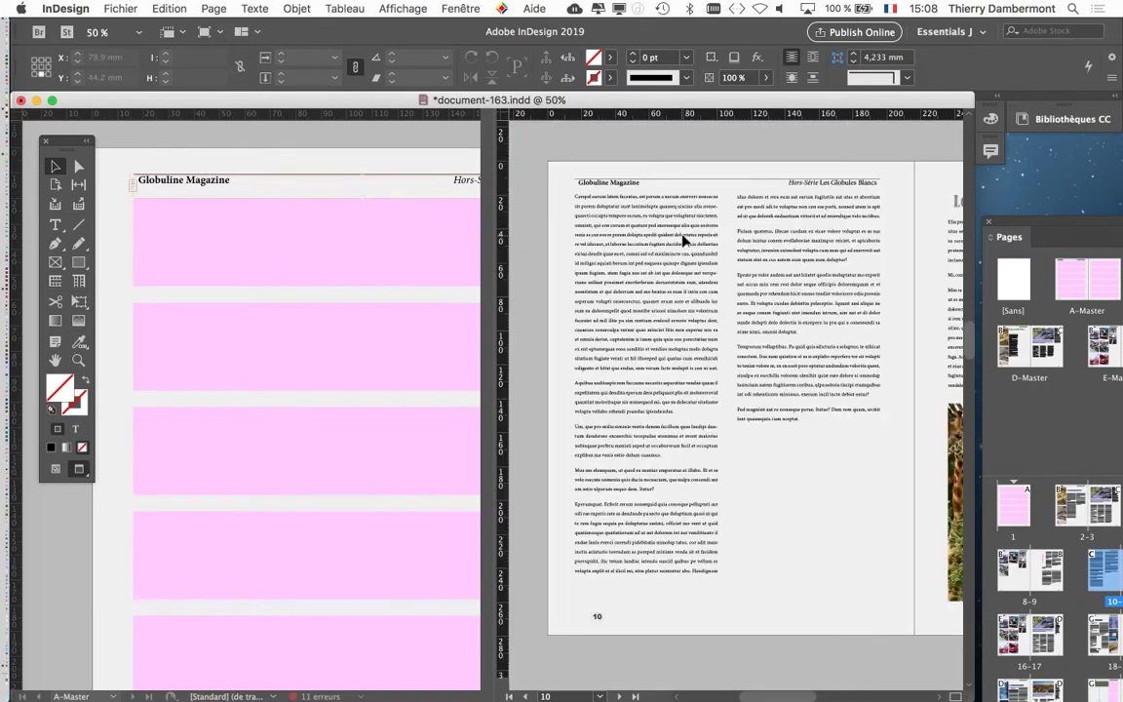
scroll(682, 241, "up", 3)
scroll(682, 241, "down", 2)
scroll(683, 241, "down", 1)
scroll(682, 241, "up", 1)
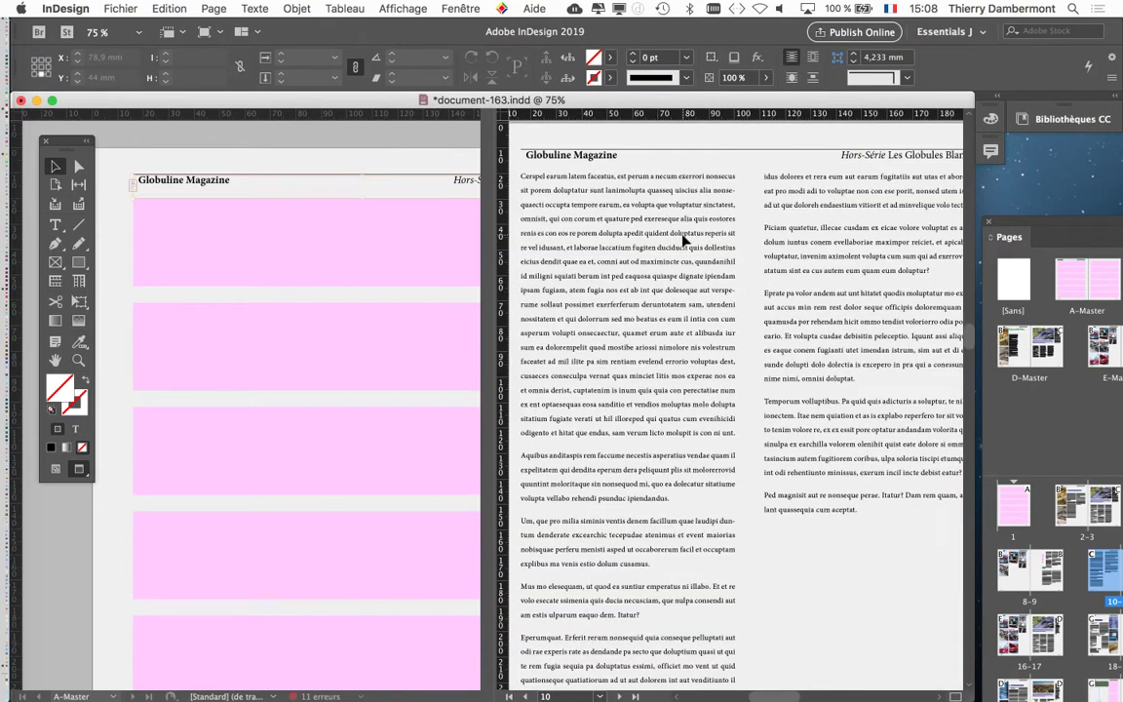
left_click(207, 183)
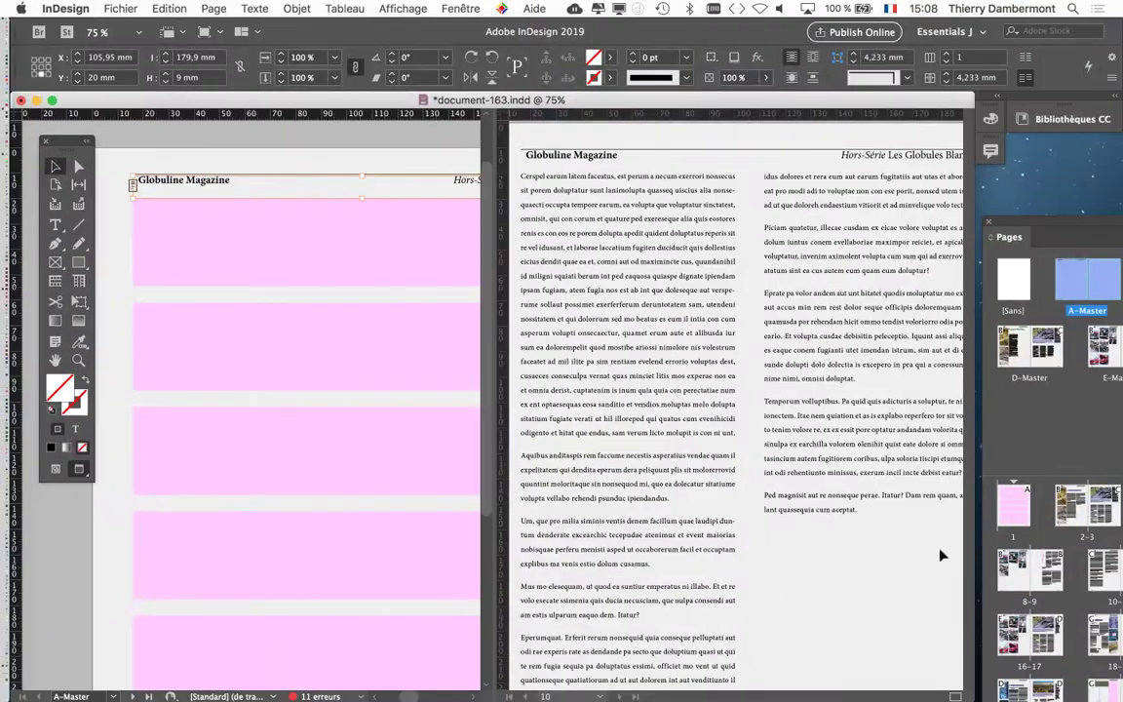
Step: Save the magazine as document-164.indd by changing 163 to 164 in the file name
left_click(121, 9)
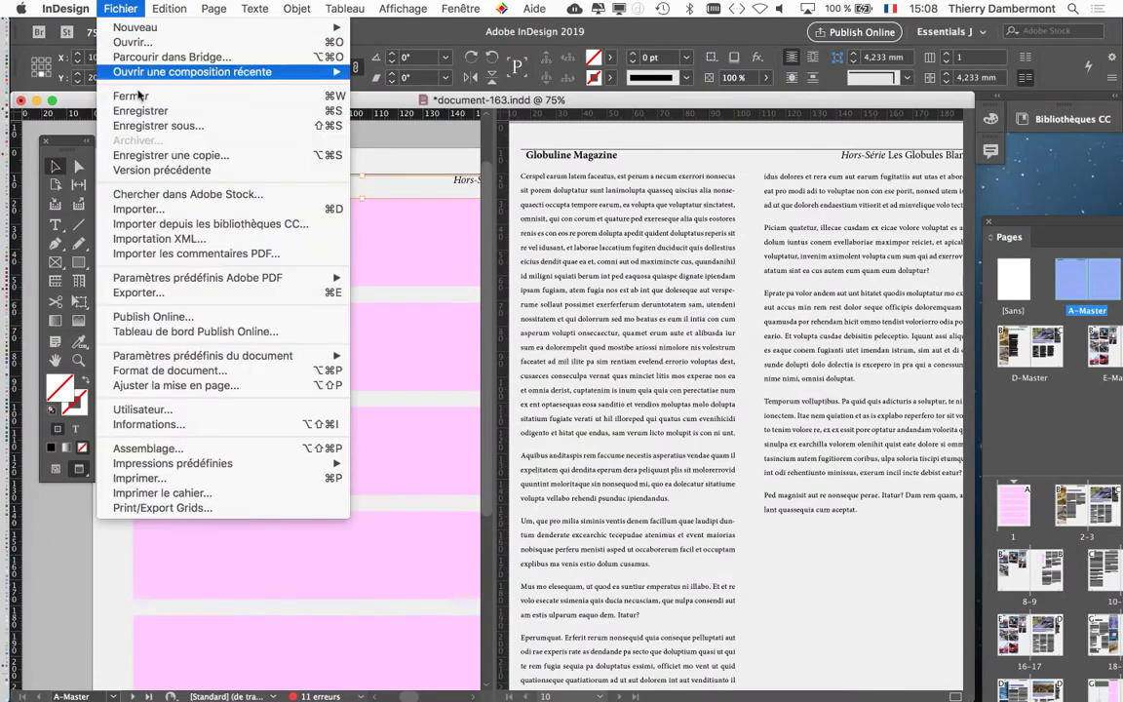
left_click(156, 126)
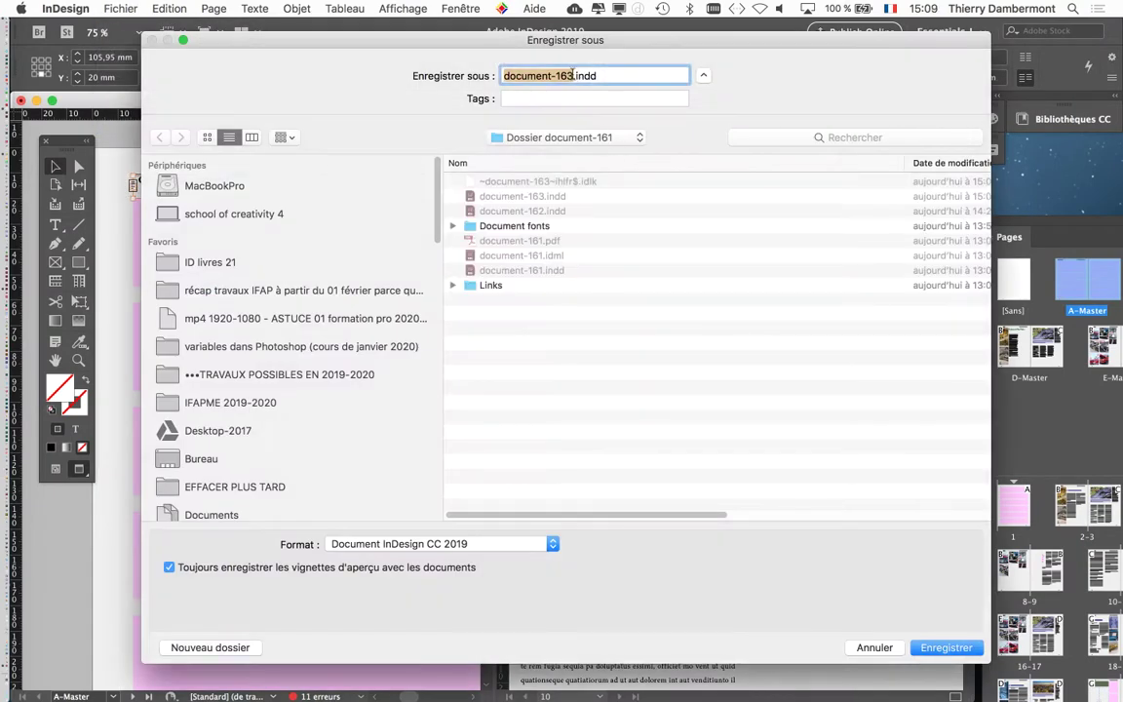
left_click(573, 75)
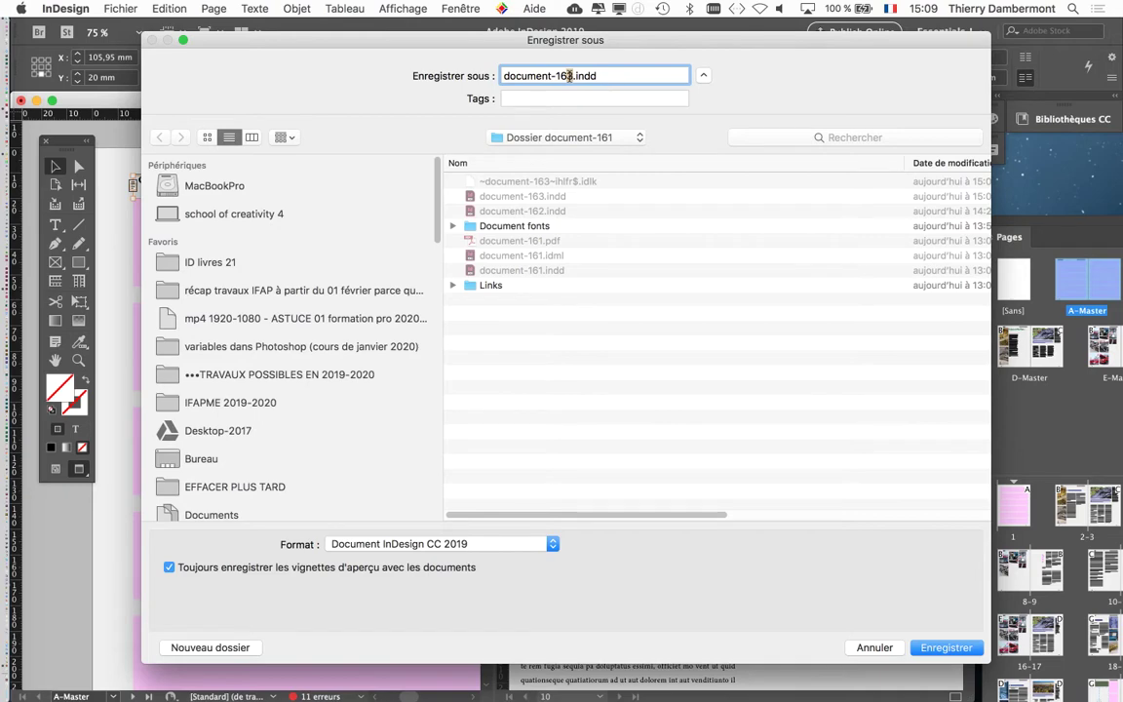
left_click_drag(568, 44, 752, 301)
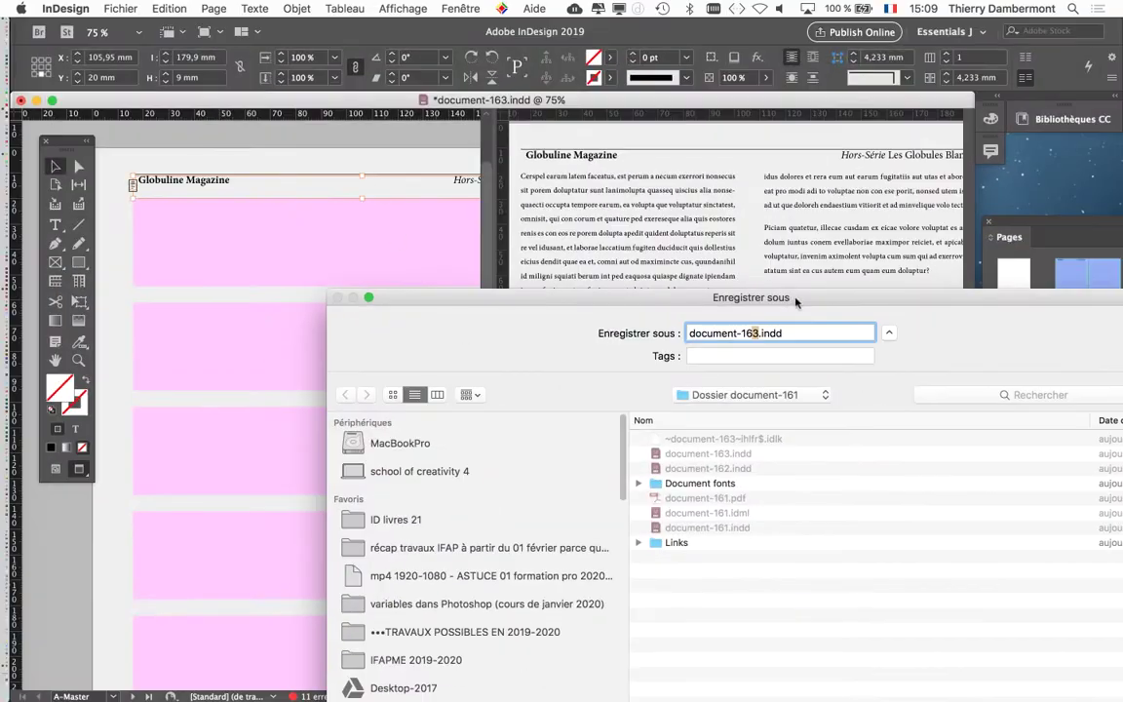
left_click_drag(794, 297, 624, 51)
type("4")
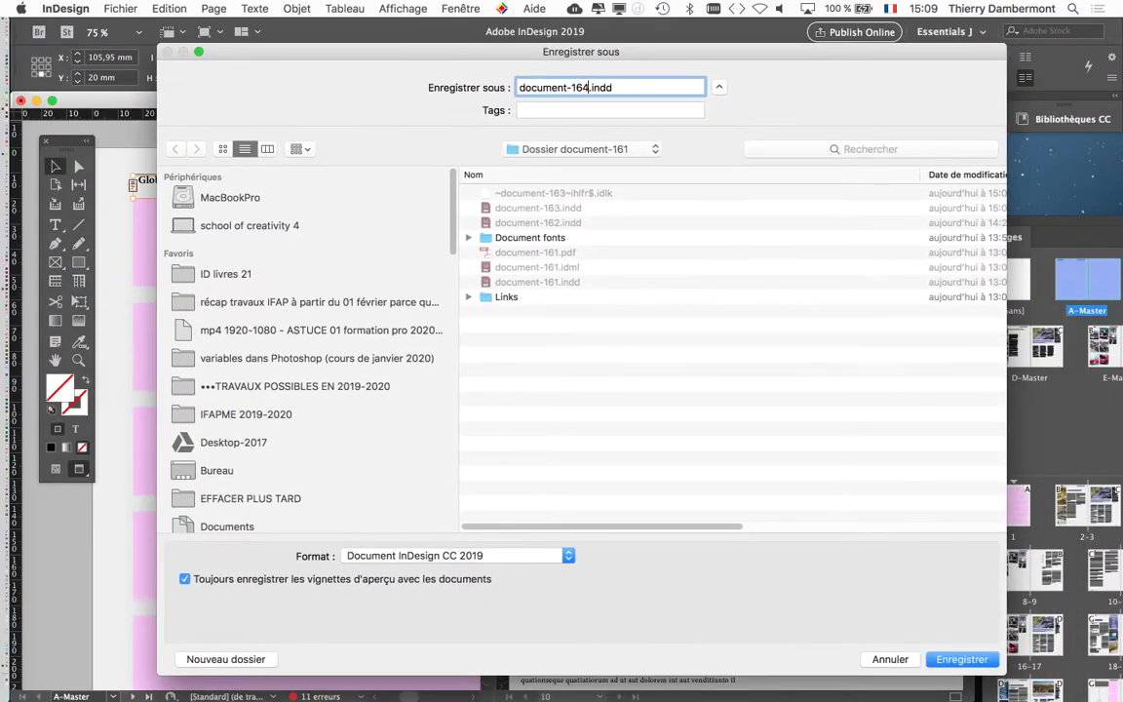
left_click(979, 661)
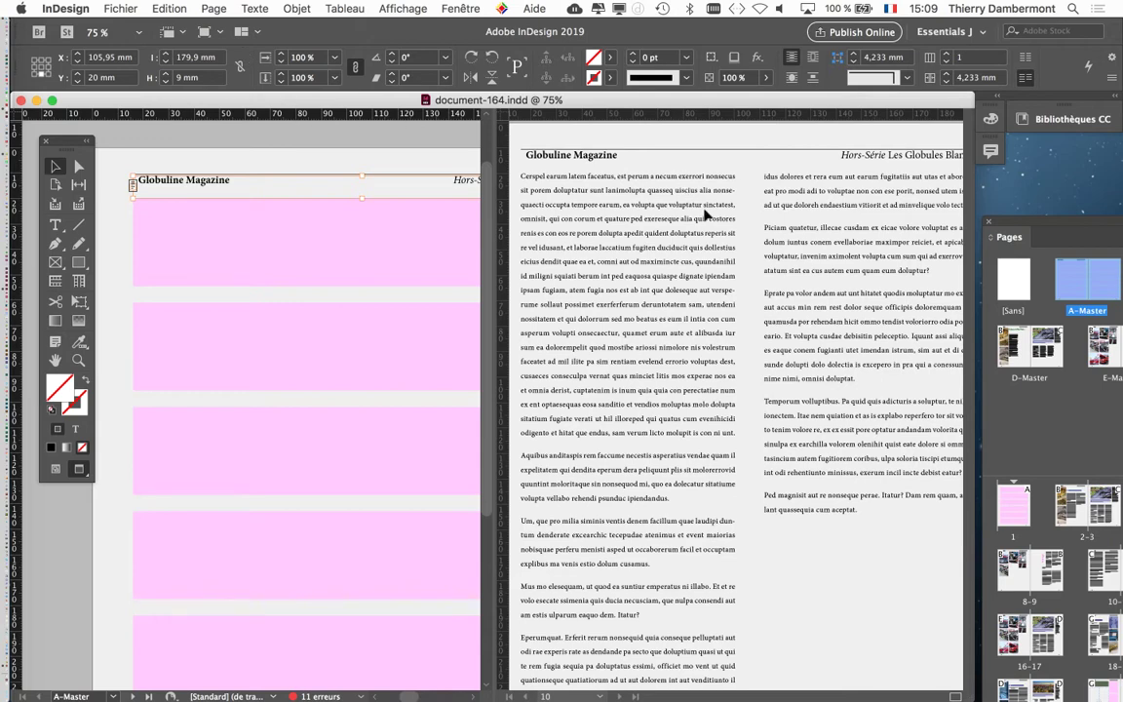
Step: Display the Les dauphins des îles spread 18–19 in the right-hand view
left_click(643, 224)
scroll(720, 273, "up", 4)
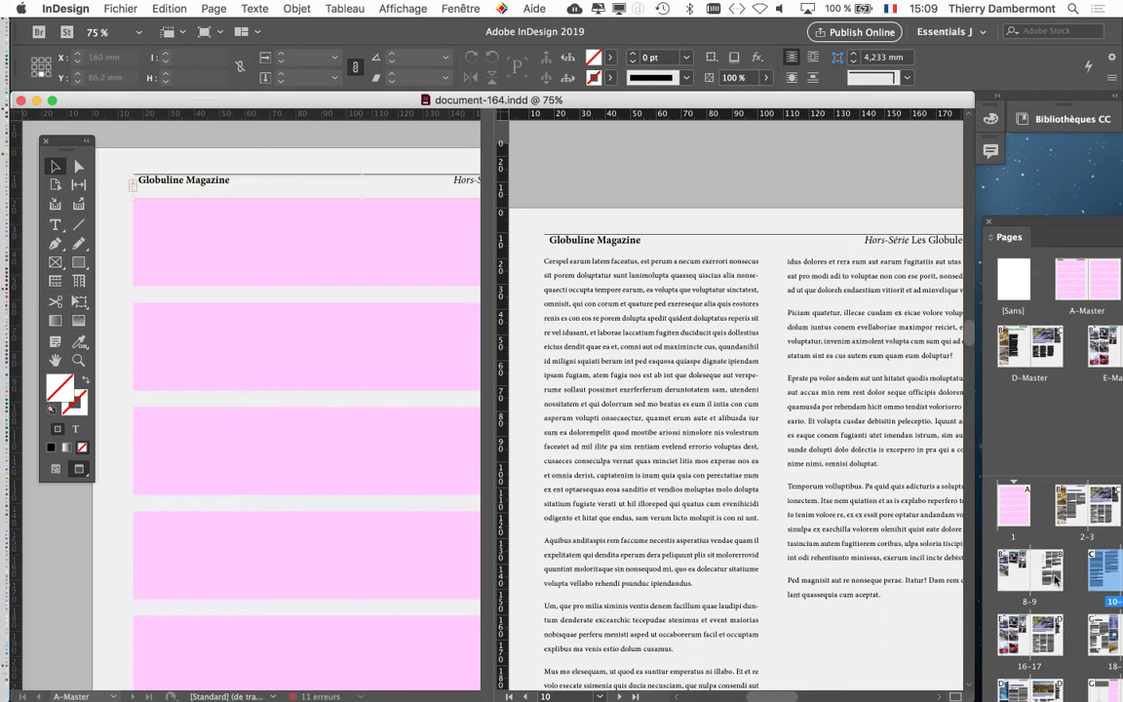
left_click(1100, 638)
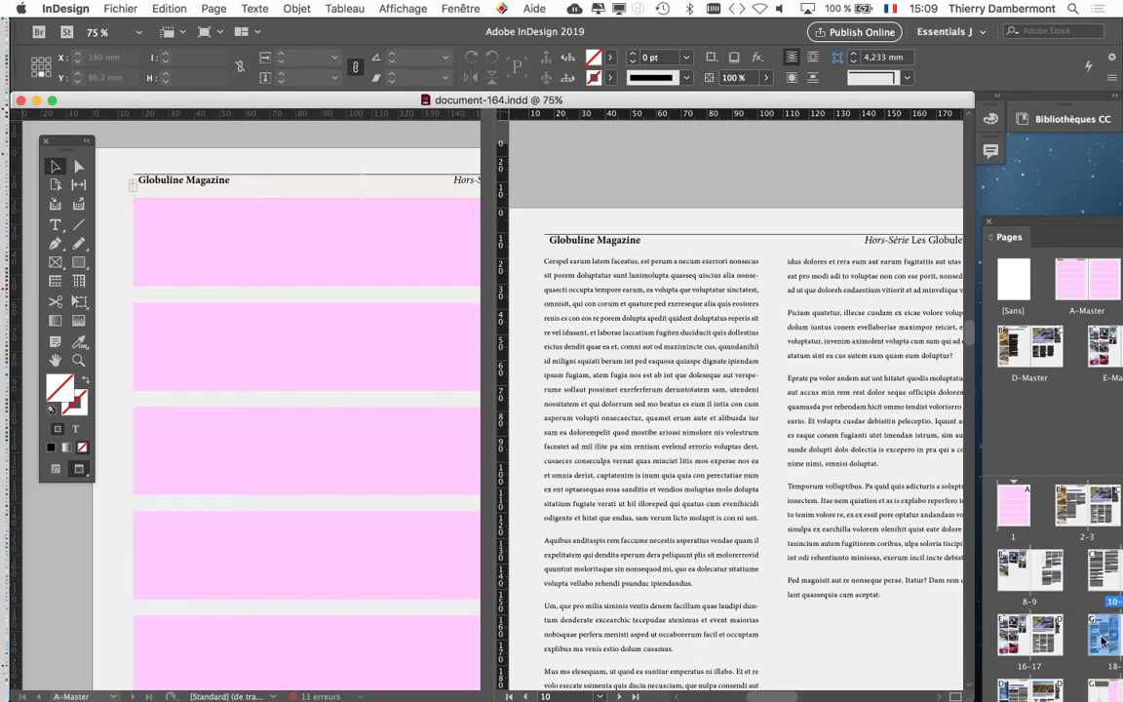
double_click(1103, 639)
scroll(768, 400, "down", 3)
scroll(768, 395, "right", 4)
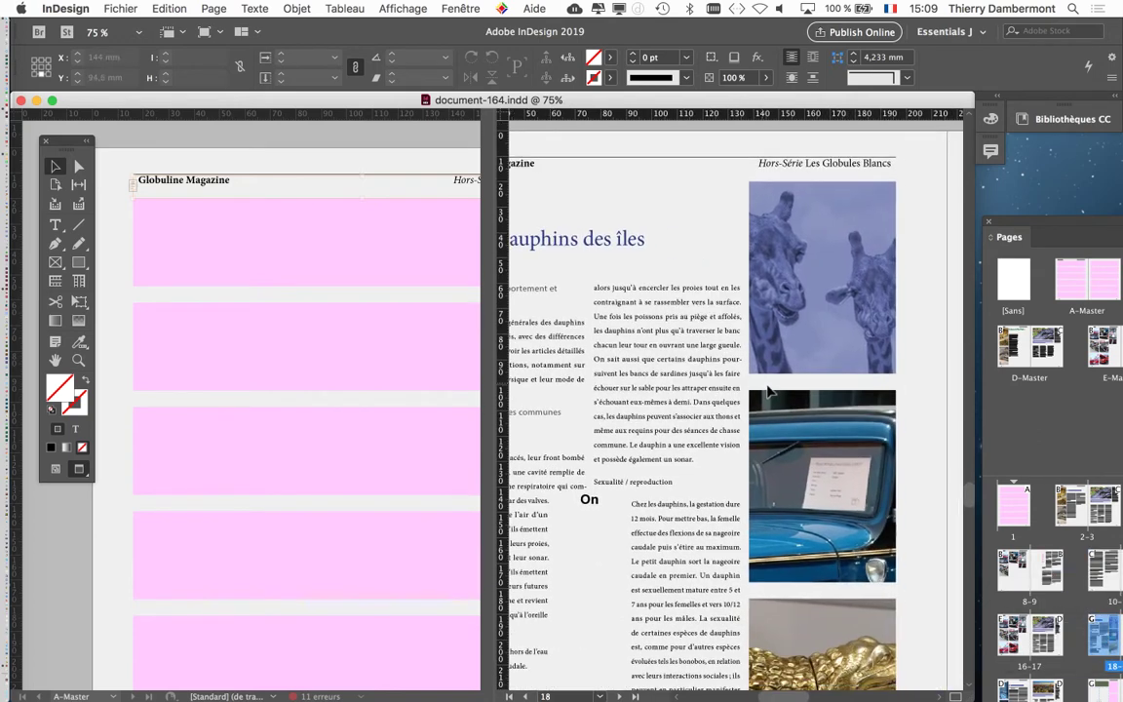
left_click(470, 8)
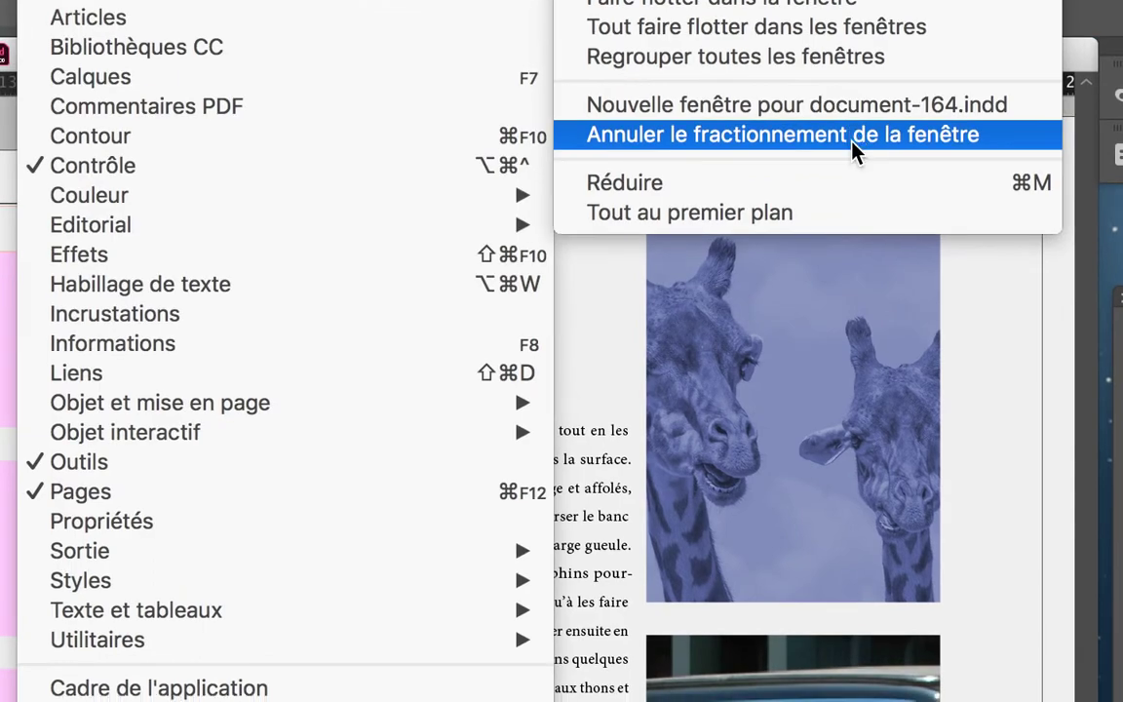
Step: Remove the window split, fit spread 18–19, then zoom to 100% to inspect its header
left_click(856, 149)
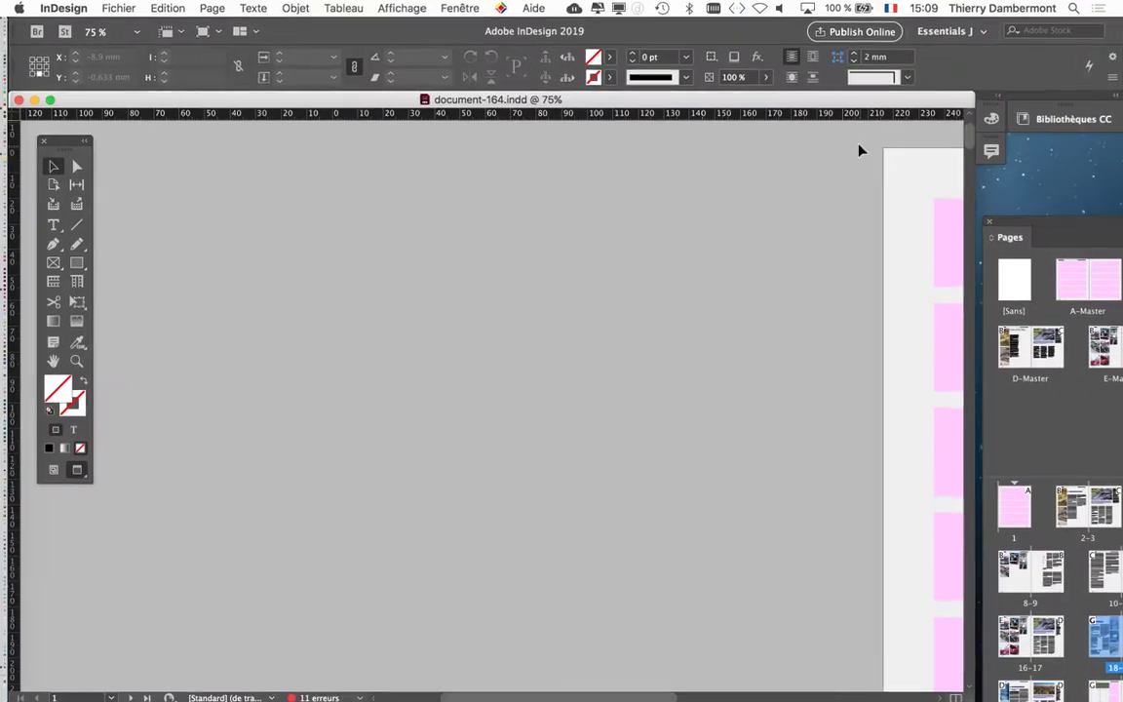
key("super+alt+0")
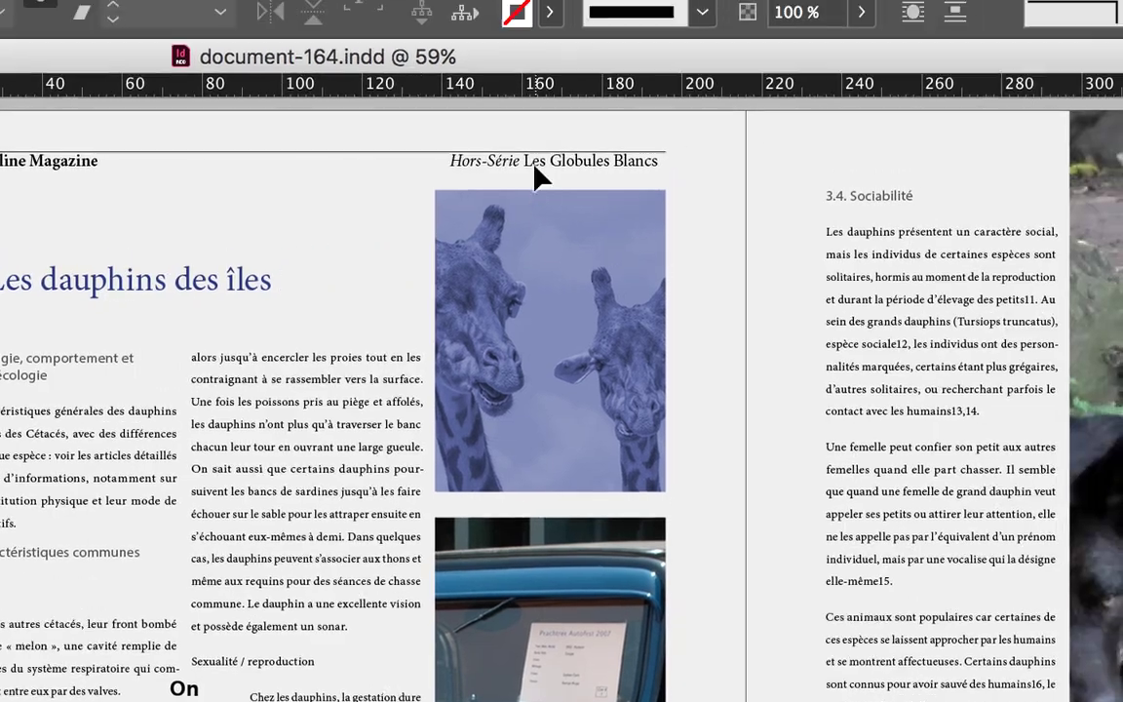
key("super+1")
scroll(534, 173, "up", 2)
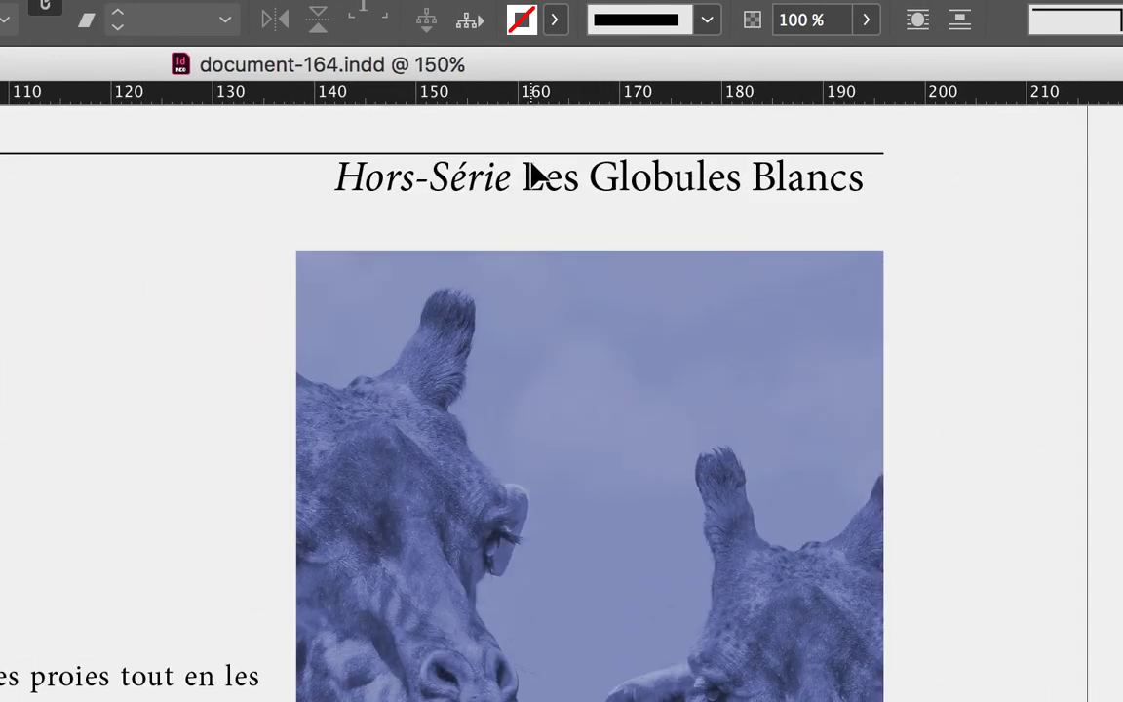
scroll(531, 176, "down", 1)
scroll(531, 181, "down", 1)
scroll(518, 193, "down", 1)
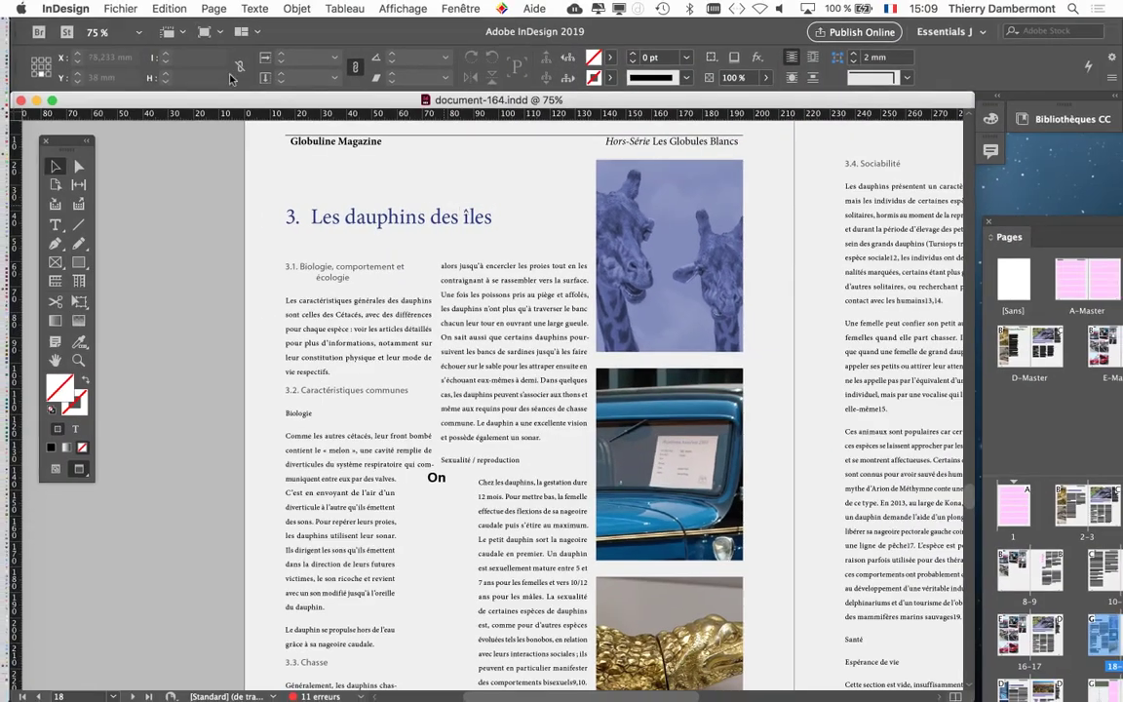
left_click(109, 9)
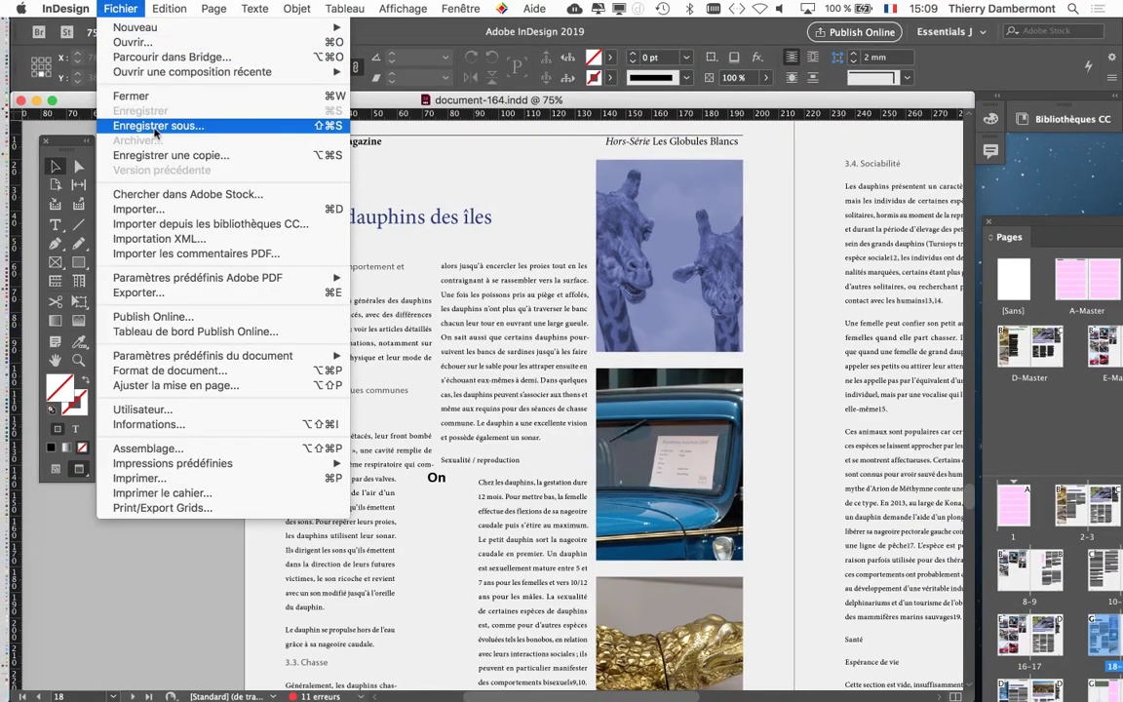